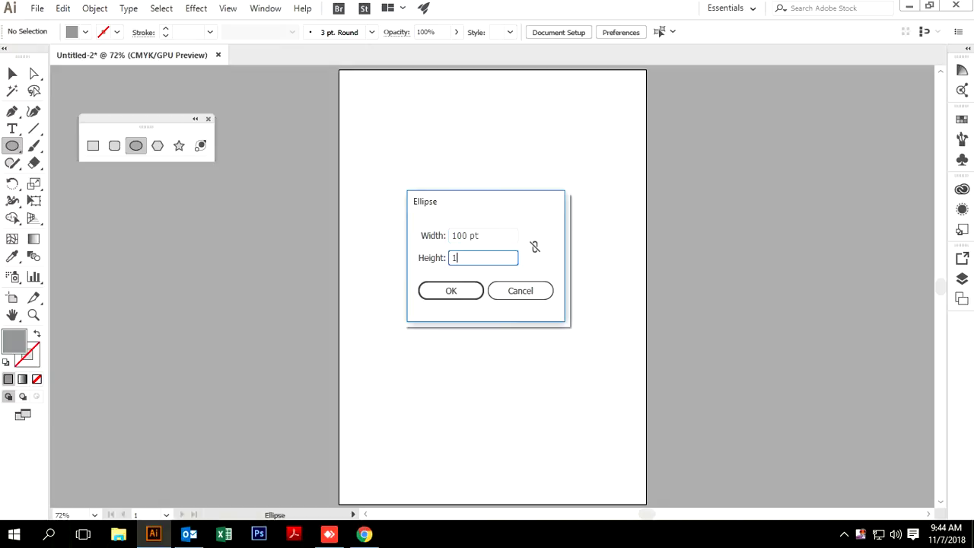
Step: Create a 100 by 100 pt circle and place a copy directly beside it with their edges touching
key(Return)
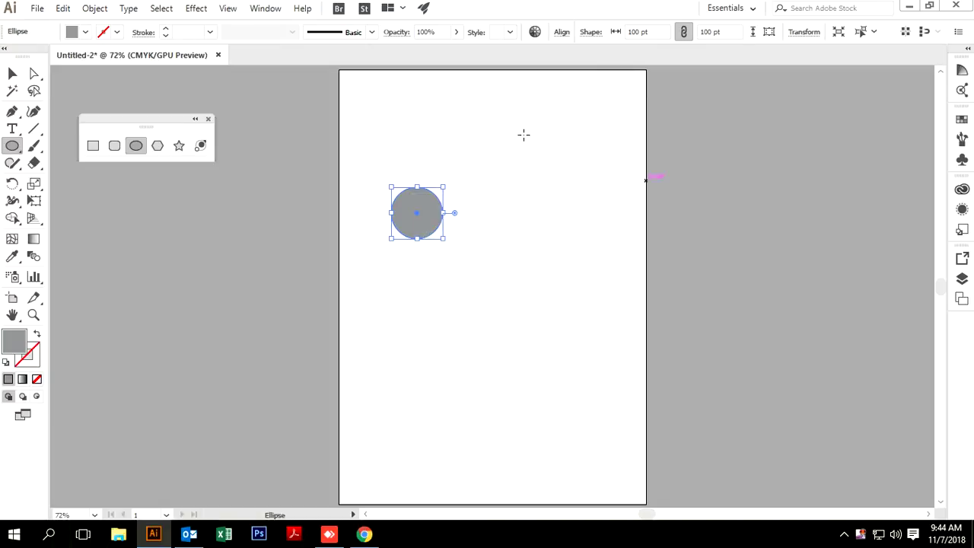
click(13, 74)
key(ctrl+space)
drag(391, 222, 556, 272)
drag(537, 205, 488, 271)
drag(404, 280, 518, 281)
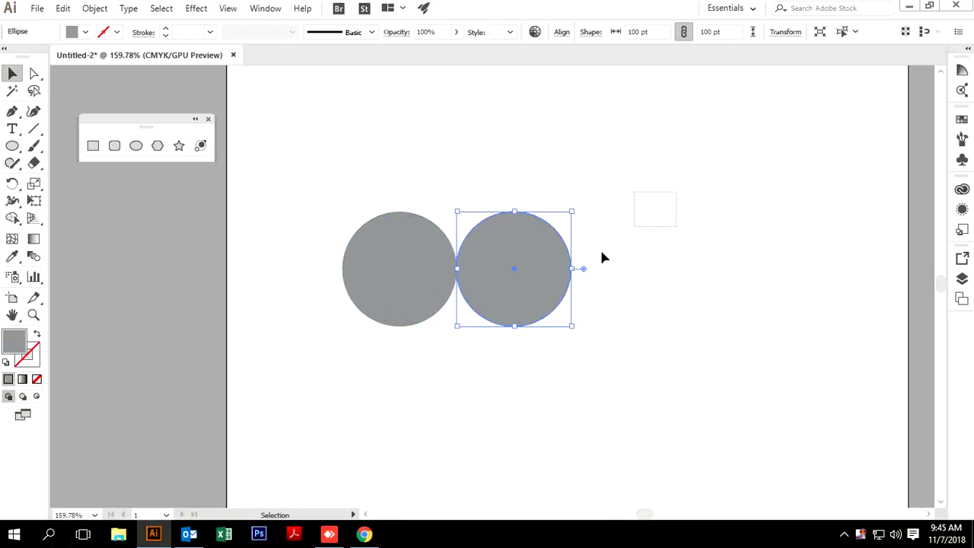
Step: Duplicate both circles directly below the originals to form a touching two-by-two grid
drag(650, 218, 320, 359)
drag(511, 250, 516, 363)
click(620, 312)
Step: Merge the four circles and the gap between them into one flower shape with the Shape Builder tool
drag(619, 311, 627, 241)
drag(341, 374, 343, 371)
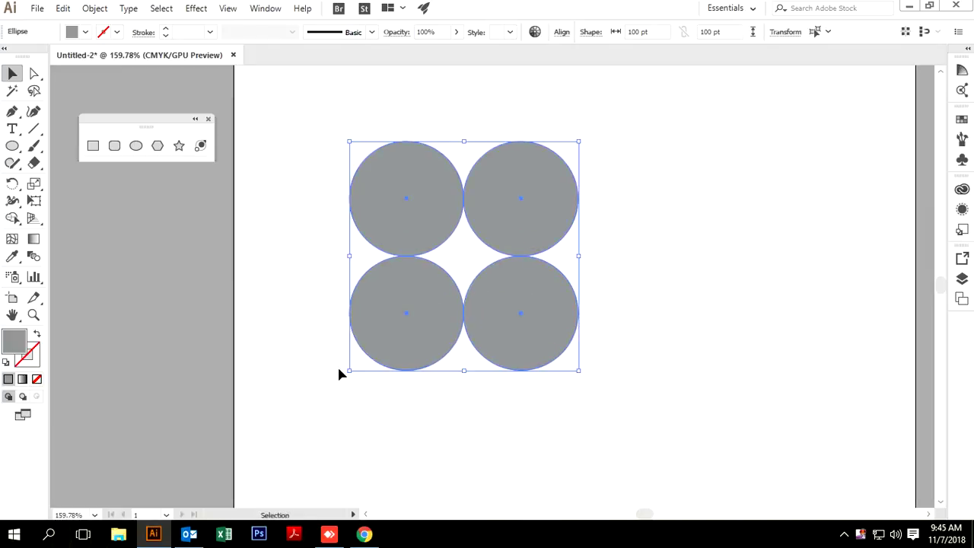
click(13, 219)
mouse_move(436, 207)
mouse_down()
mouse_move(501, 230)
mouse_move(501, 285)
mouse_move(441, 293)
mouse_up()
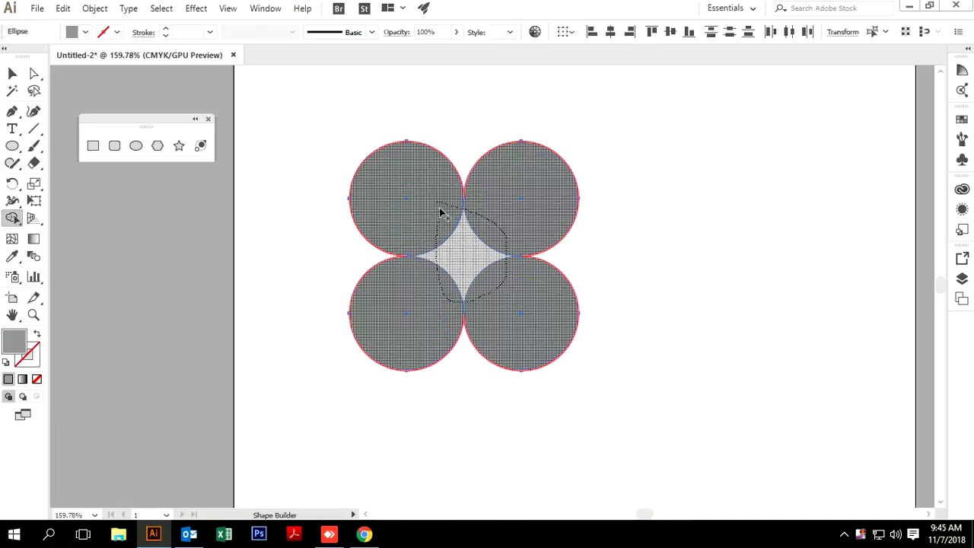
drag(439, 218, 442, 207)
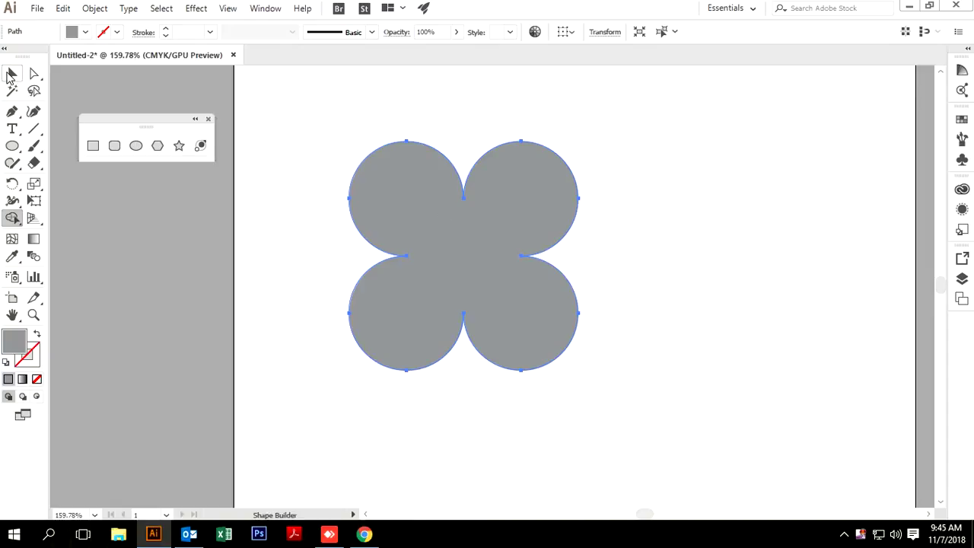
click(9, 76)
click(387, 128)
Step: Draw a circle about 65 pt wide, place it over the flower's center and select both shapes
key(space)
drag(491, 232, 461, 195)
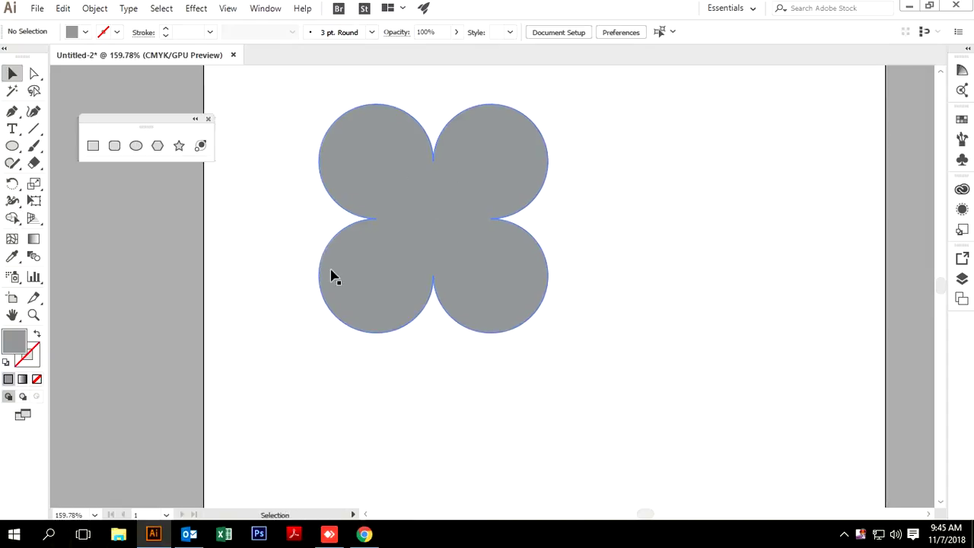
click(133, 149)
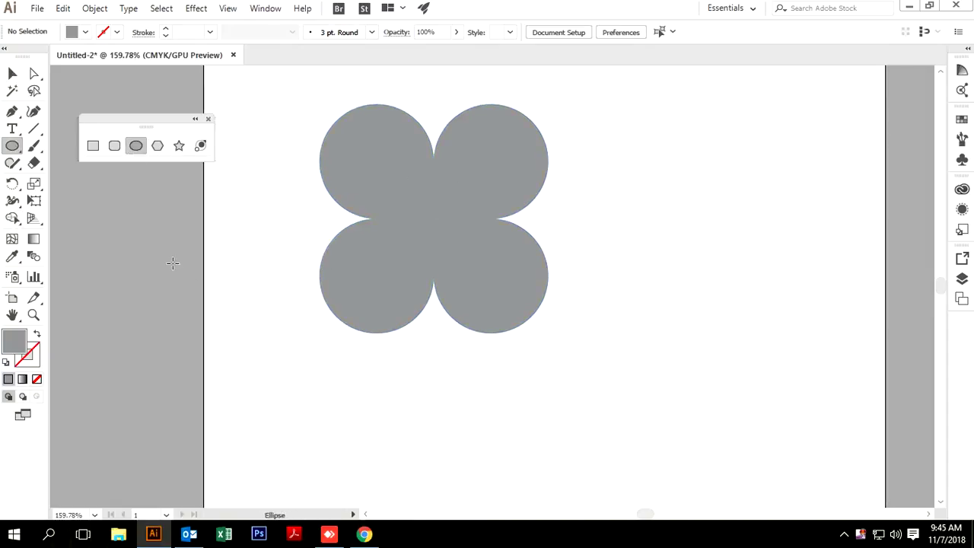
drag(271, 220, 295, 256)
click(11, 74)
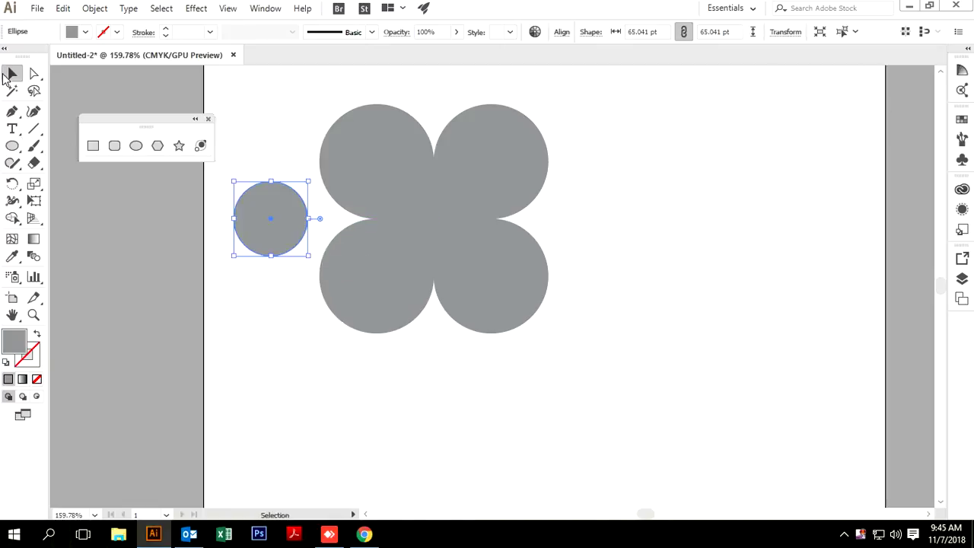
drag(272, 217, 438, 213)
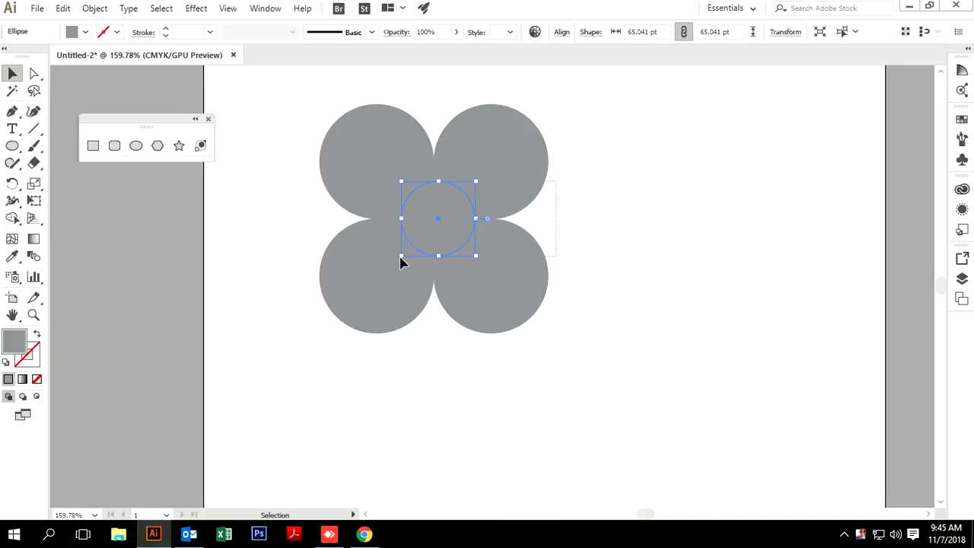
key(ctrl+a)
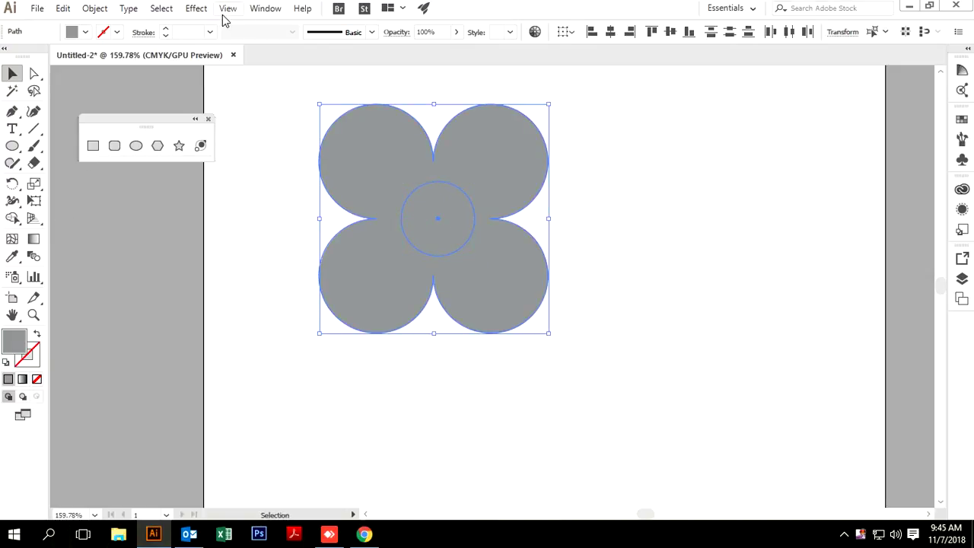
click(259, 9)
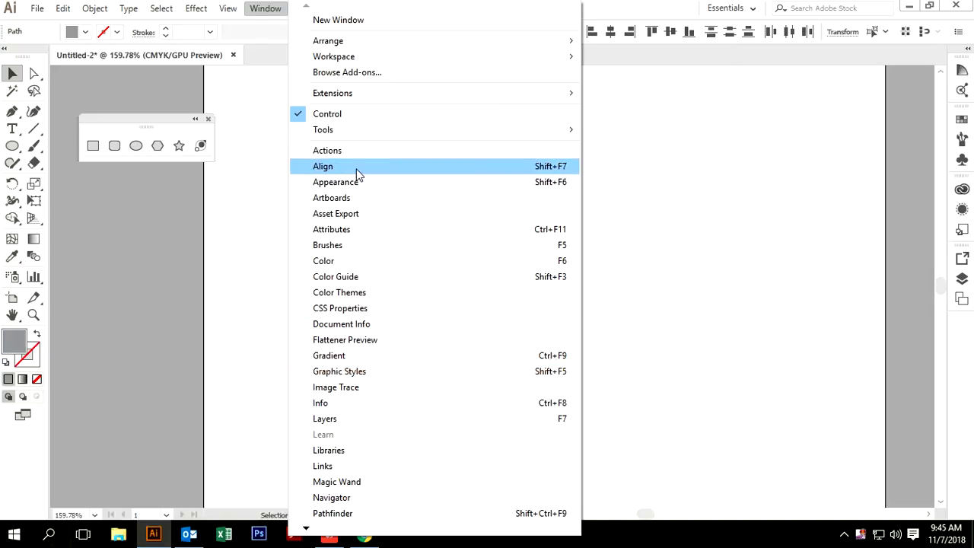
mouse_move(309, 532)
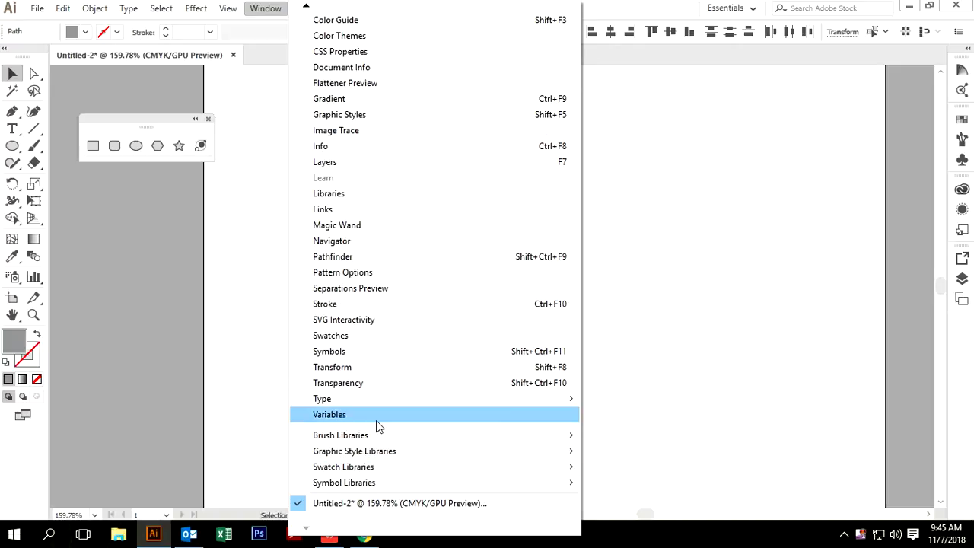
click(338, 383)
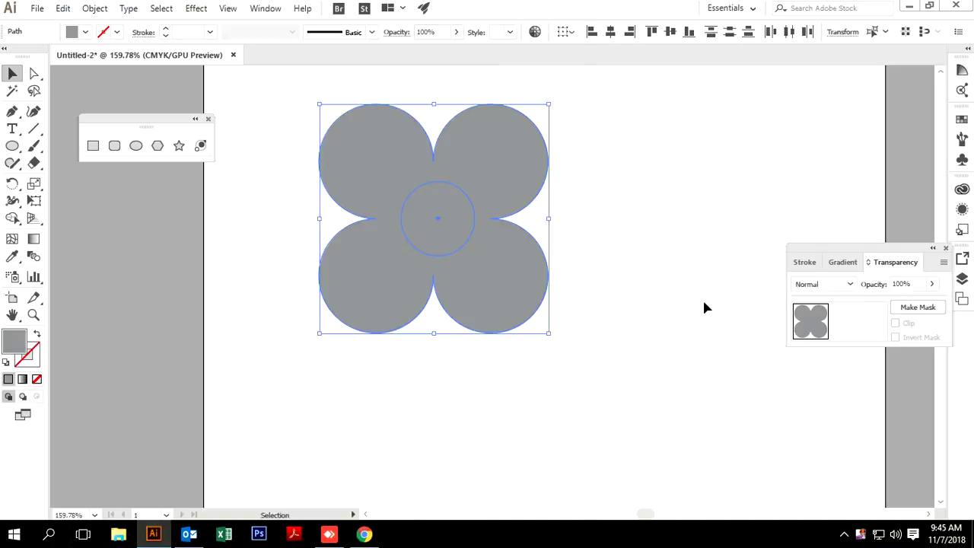
click(946, 249)
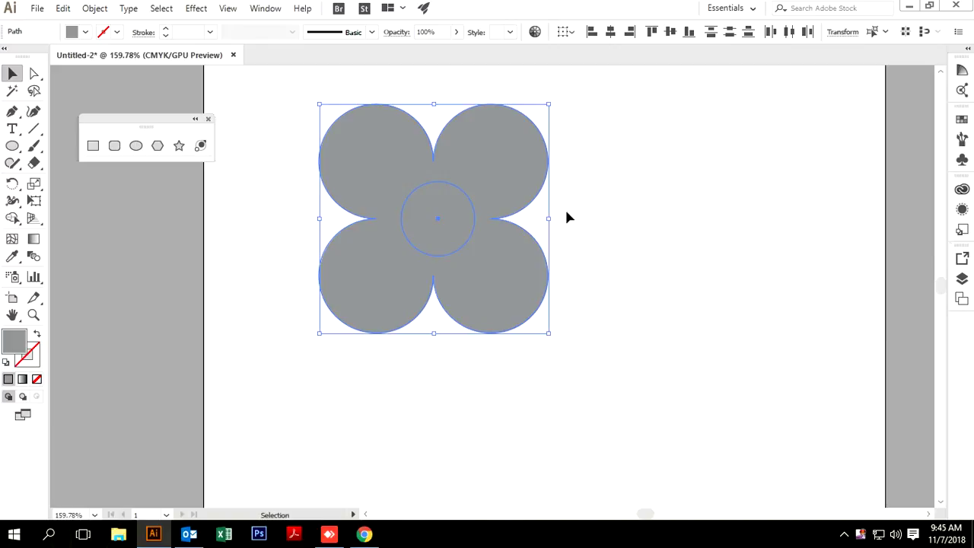
Step: Align the small circle and the flower on their horizontal centers
click(267, 9)
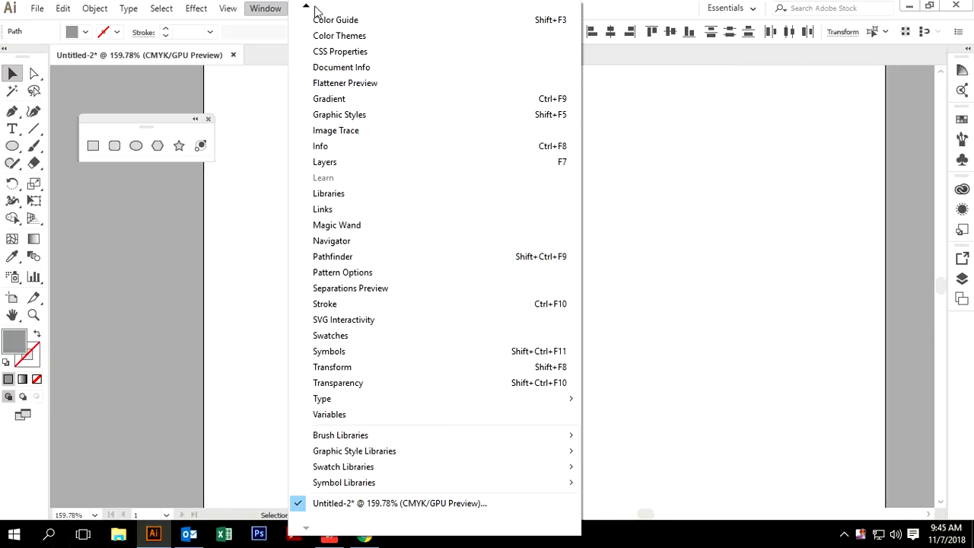
mouse_move(308, 7)
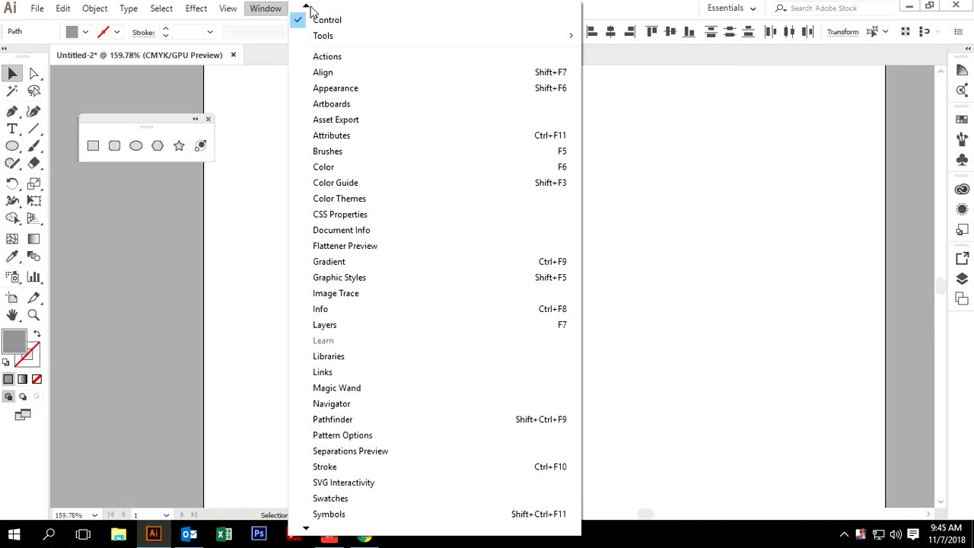
click(341, 70)
drag(157, 301, 163, 332)
click(103, 379)
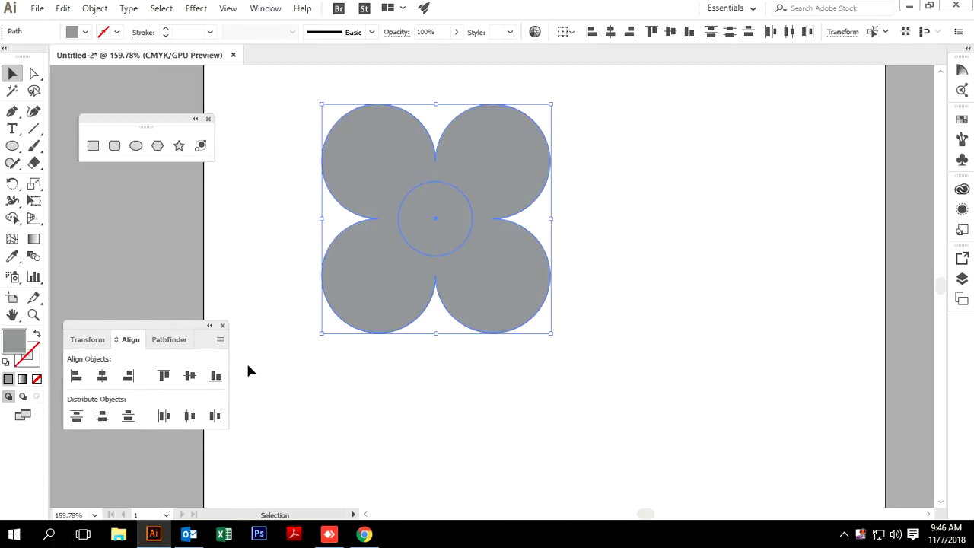
Step: Cut the small circle out of the flower's center with the Pathfinder Exclude mode
click(168, 341)
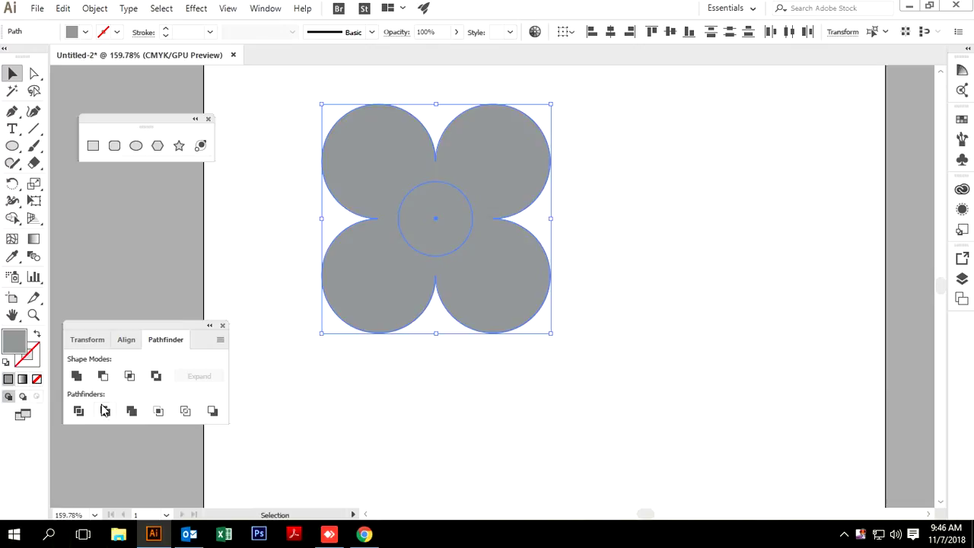
click(155, 377)
click(615, 228)
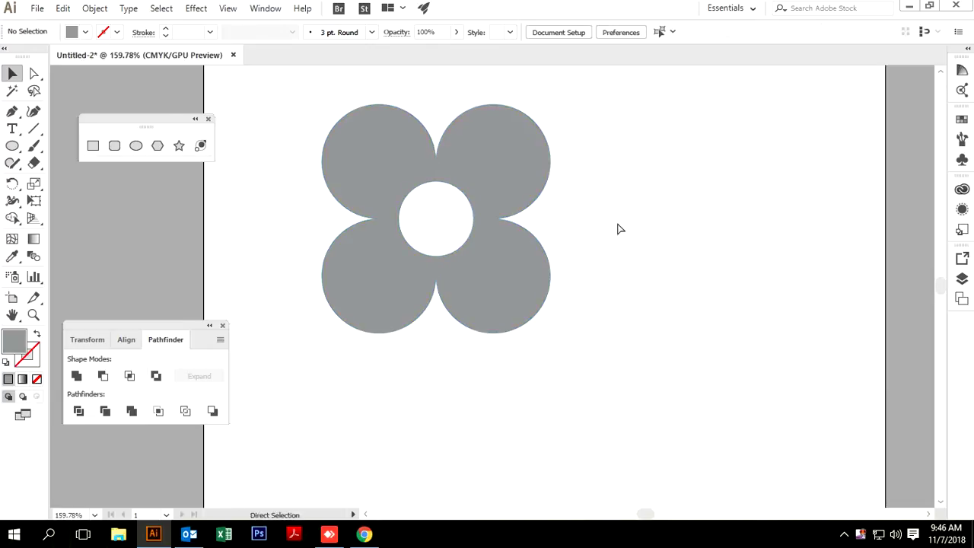
Step: Draw a nearly square rectangle on the artboard below the flower
key(ctrl+1)
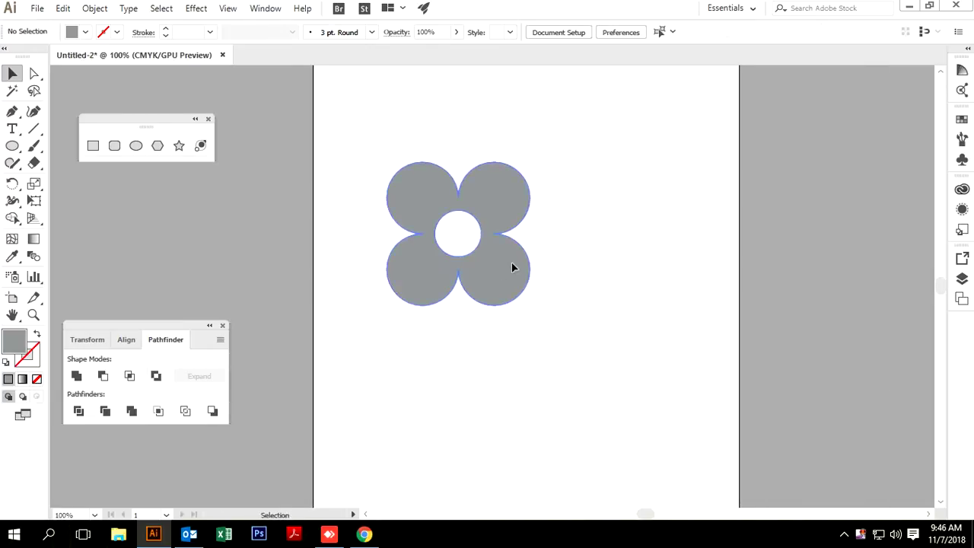
drag(505, 287, 555, 239)
click(542, 279)
drag(542, 279, 532, 279)
click(93, 146)
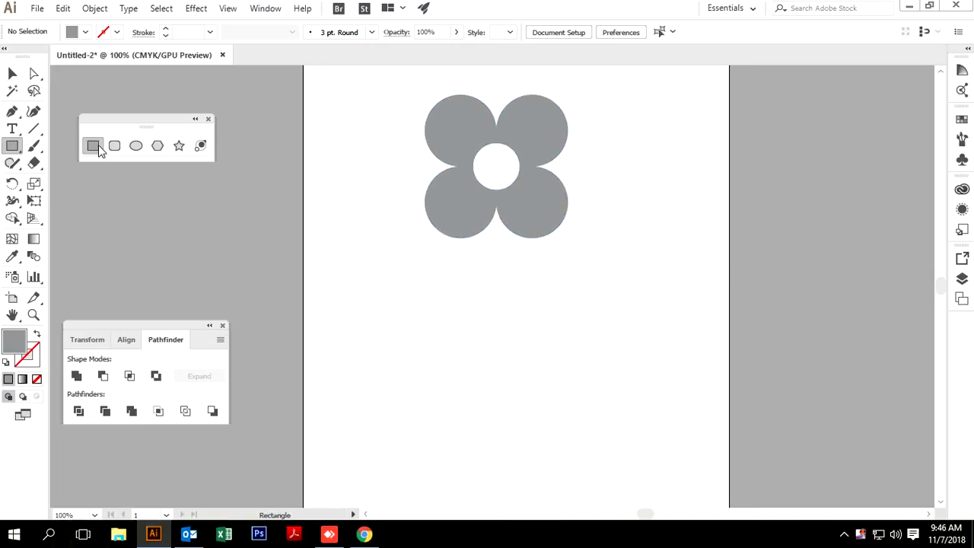
drag(459, 298, 567, 398)
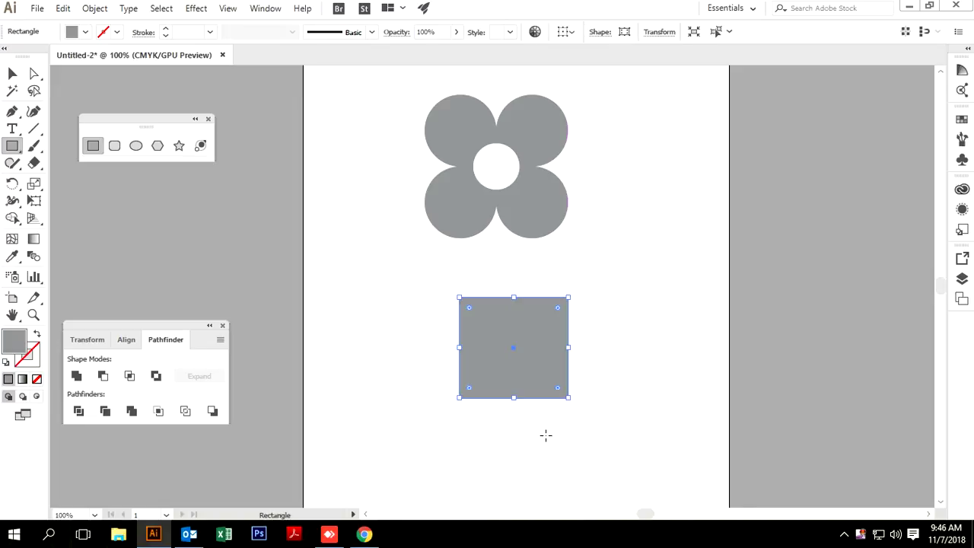
Step: Enlarge the rectangle slightly from its center on all sides
click(33, 73)
drag(505, 313, 574, 356)
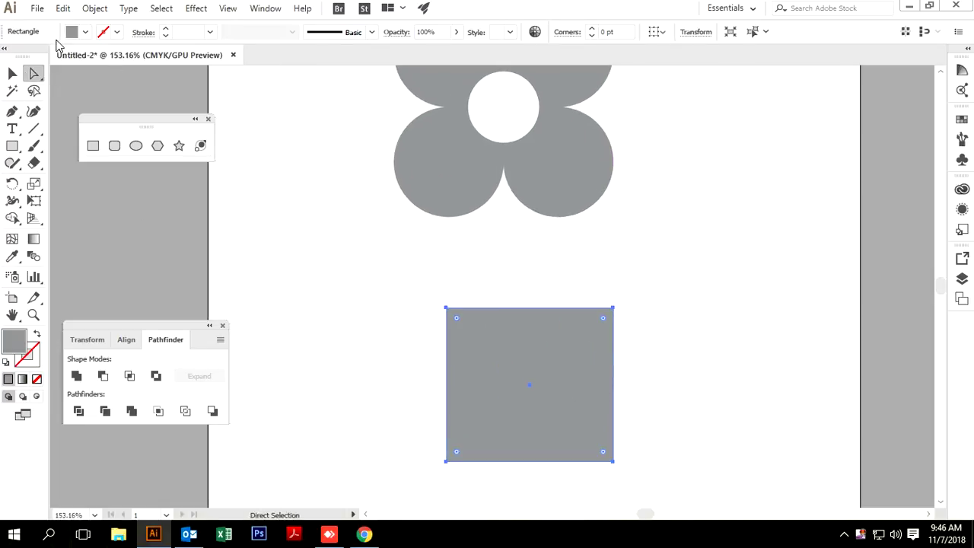
click(13, 73)
mouse_move(614, 461)
mouse_down()
mouse_move(640, 474)
mouse_move(625, 472)
mouse_up()
click(684, 345)
key(space)
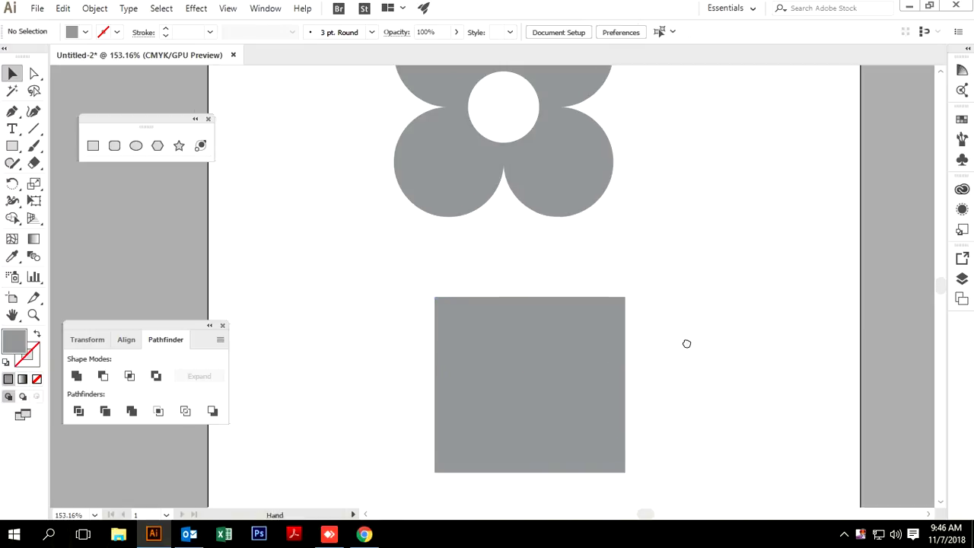
drag(688, 341, 635, 339)
click(556, 355)
mouse_move(574, 473)
mouse_down()
mouse_move(589, 474)
mouse_move(580, 476)
mouse_up()
click(693, 413)
Step: Reshape the rectangle into a flower pot by moving its two upper corner points outward horizontally
key(space)
drag(480, 323, 472, 342)
click(404, 330)
click(33, 73)
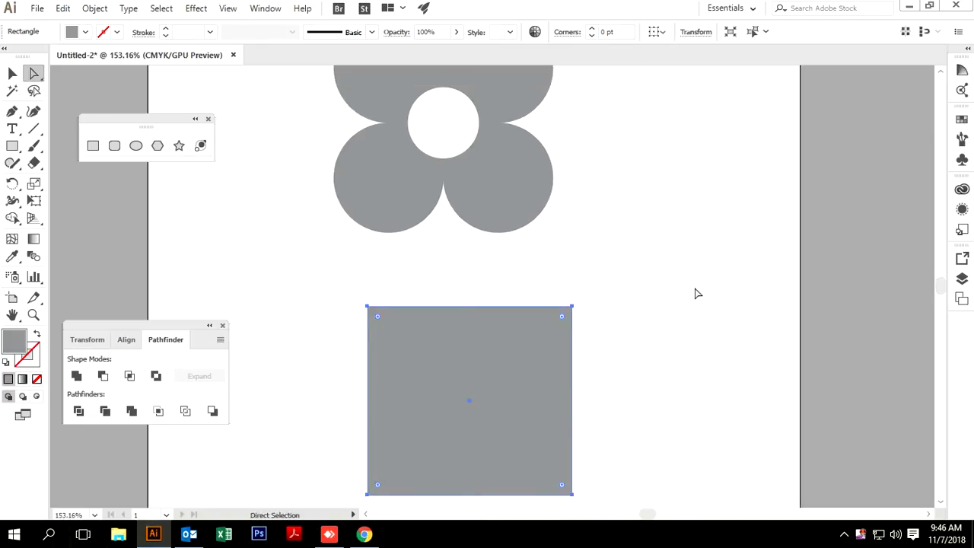
drag(573, 307, 635, 309)
drag(400, 306, 363, 314)
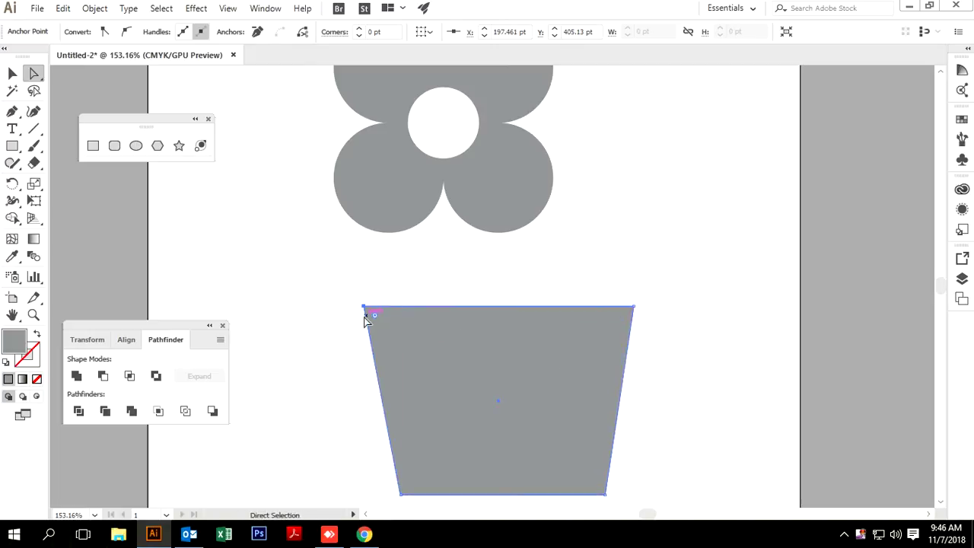
key(v)
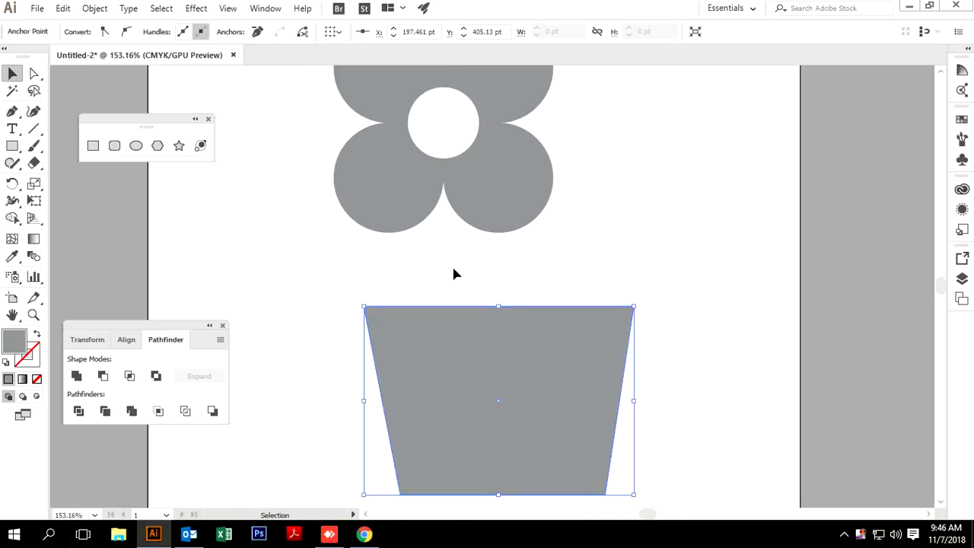
Step: Move the pot farther down and to the right of the flower, leaving room above it for a stem
scroll(526, 334, up, 3)
drag(522, 326, 385, 209)
drag(596, 338, 531, 239)
drag(492, 398, 535, 365)
drag(699, 320, 706, 299)
Step: Draw a tall, narrow rectangle as a stem rising from the middle of the pot, overlapping its upper edge
click(93, 145)
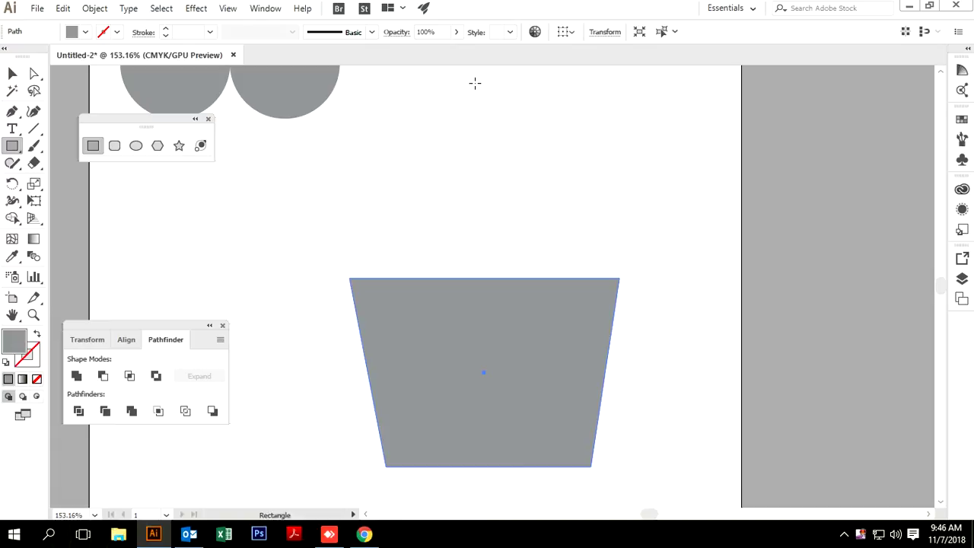
scroll(488, 220, up, 1)
drag(472, 107, 488, 374)
drag(543, 298, 542, 283)
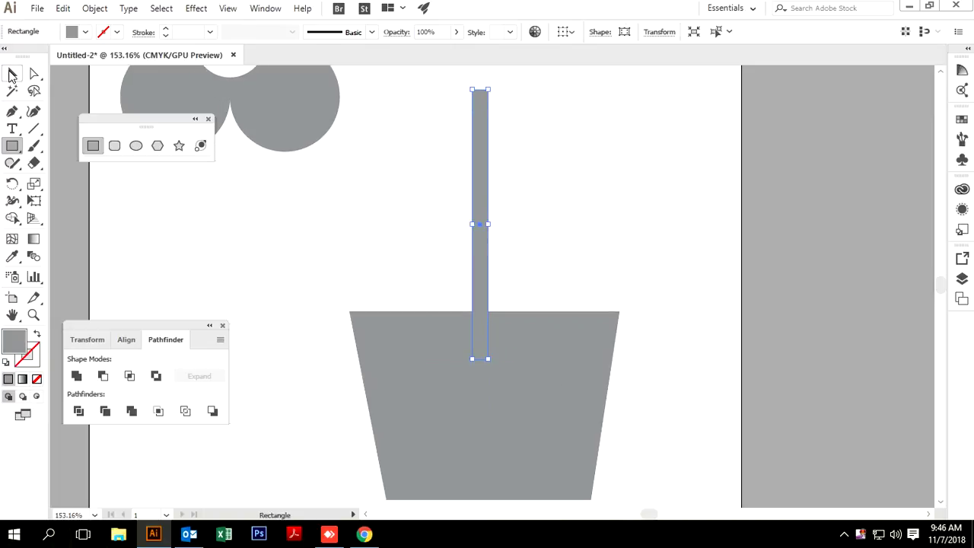
Step: Align the stem and the pot on their horizontal centers
click(12, 73)
click(611, 216)
drag(444, 335, 444, 335)
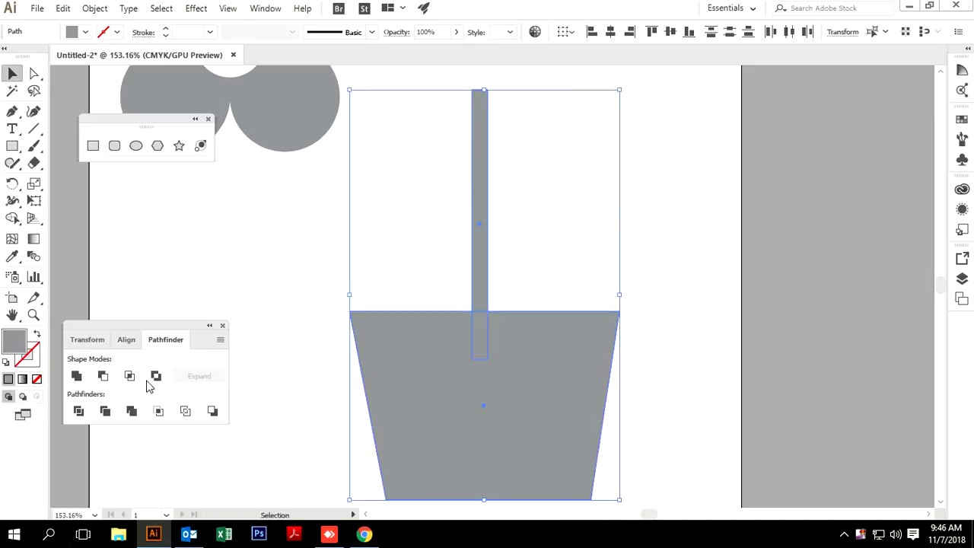
click(126, 339)
click(102, 377)
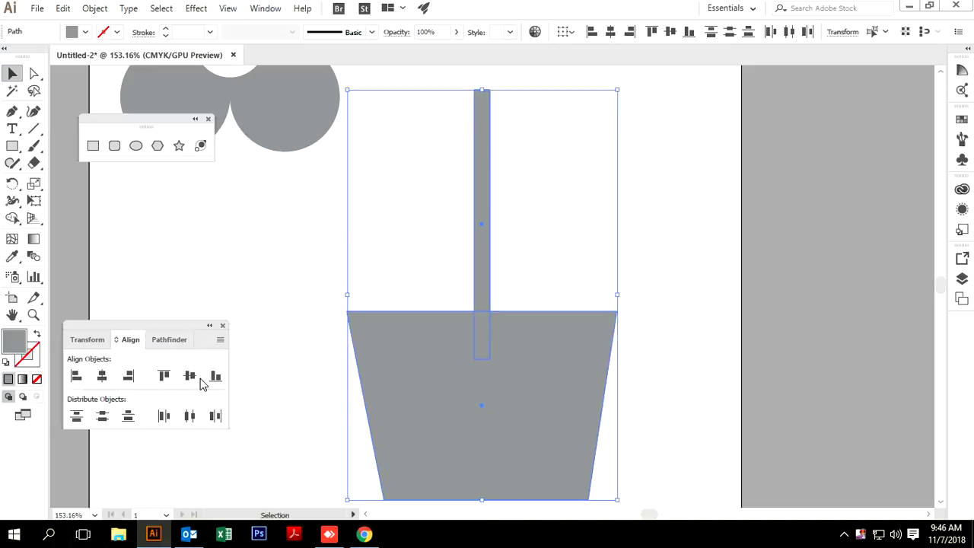
Step: Move the stem straight up so only its lower end overlaps the pot
click(375, 235)
drag(485, 260, 486, 238)
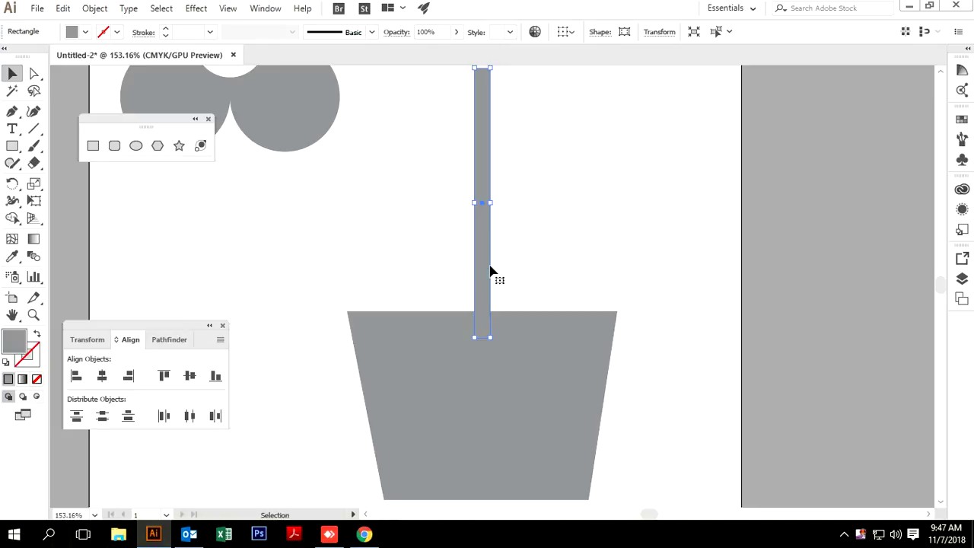
click(556, 247)
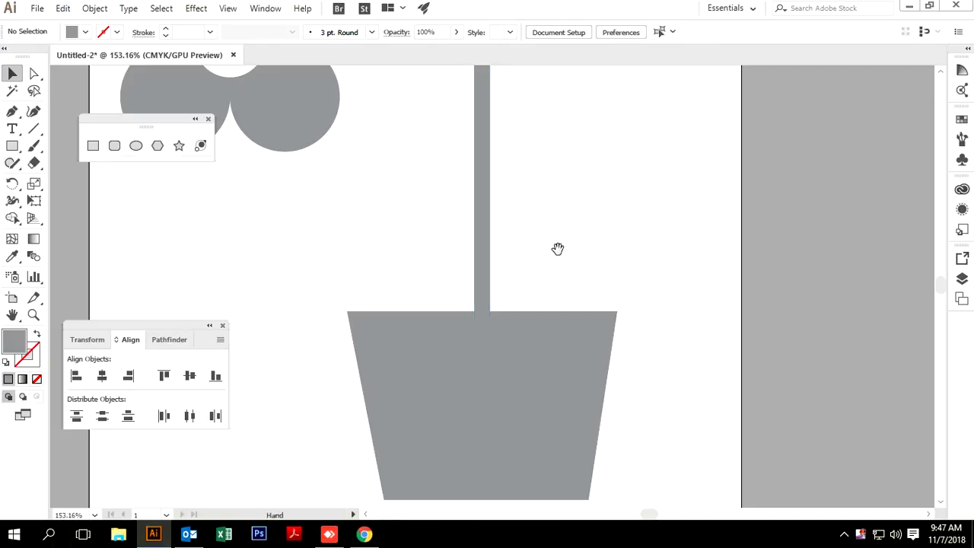
Step: Unite the stem and the pot into a single shape with Pathfinder and select the result
scroll(546, 255, down, 1)
drag(546, 255, 411, 380)
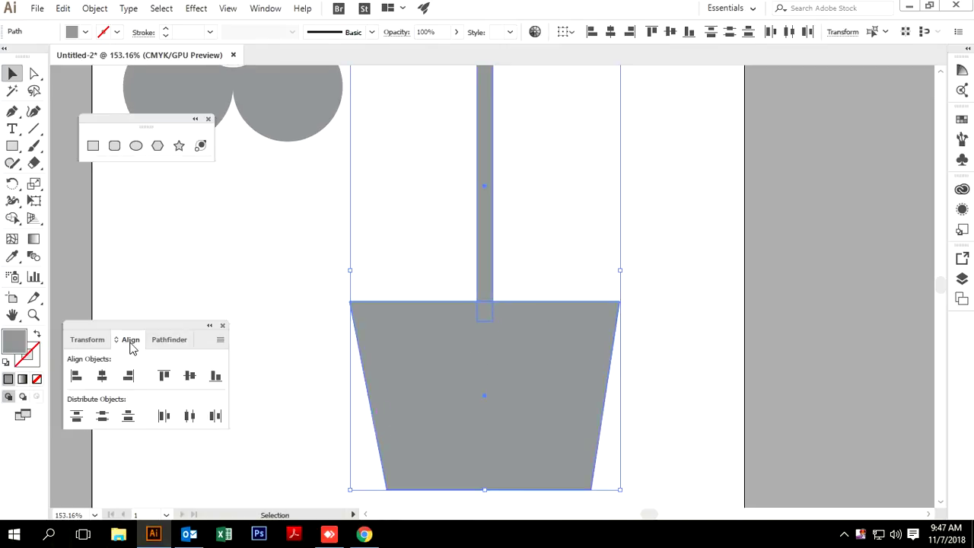
click(164, 339)
click(77, 376)
click(411, 270)
click(486, 299)
key(ctrl+minus)
key(ctrl+minus)
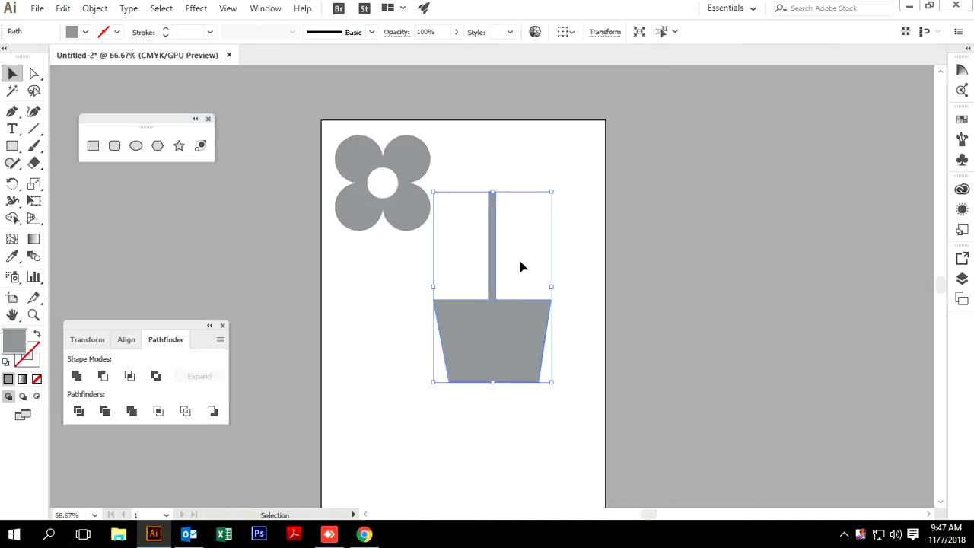
Step: Move the flower onto the top of the stem and rotate it so its petals point straight up, down and sideways
drag(551, 202, 509, 281)
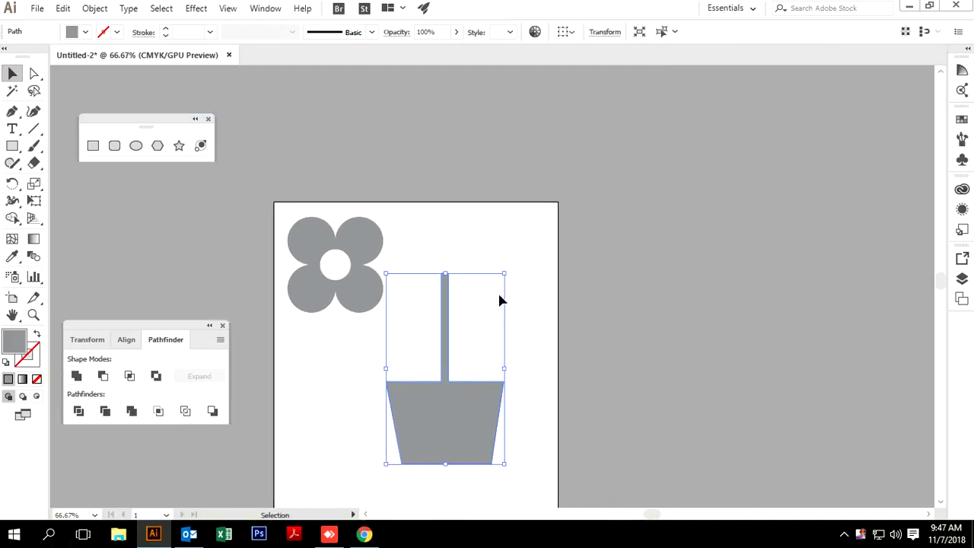
click(515, 268)
drag(507, 367, 491, 348)
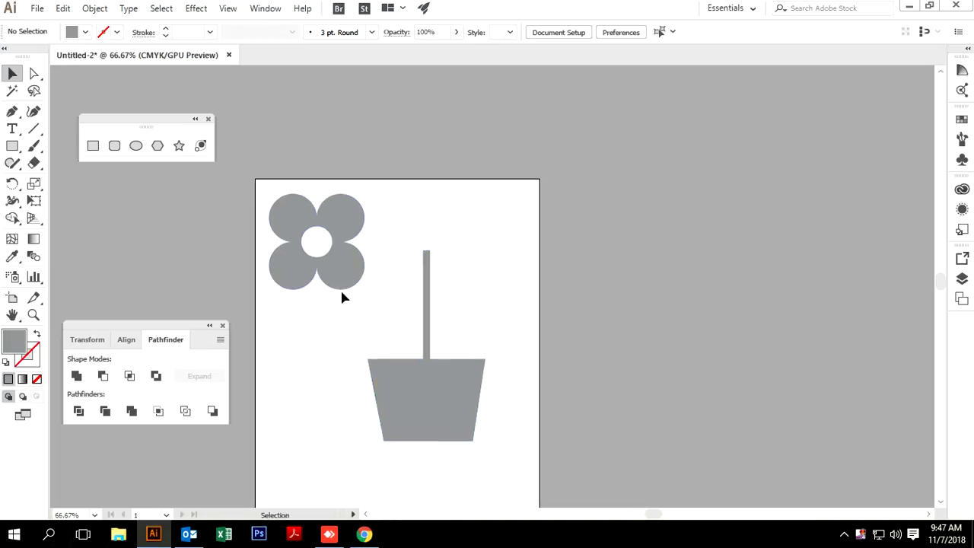
click(352, 266)
drag(347, 215, 486, 283)
key(r)
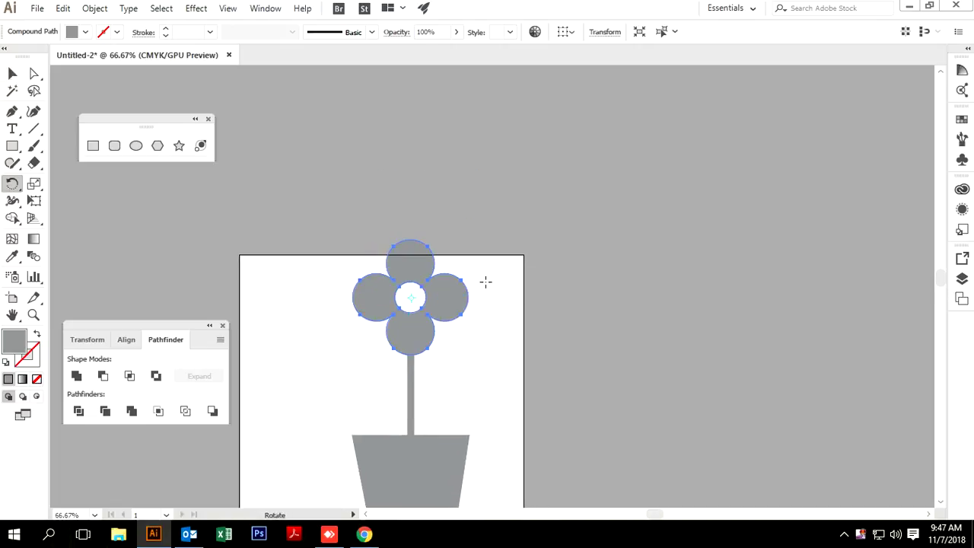
click(13, 73)
click(564, 256)
scroll(370, 297, up, 3)
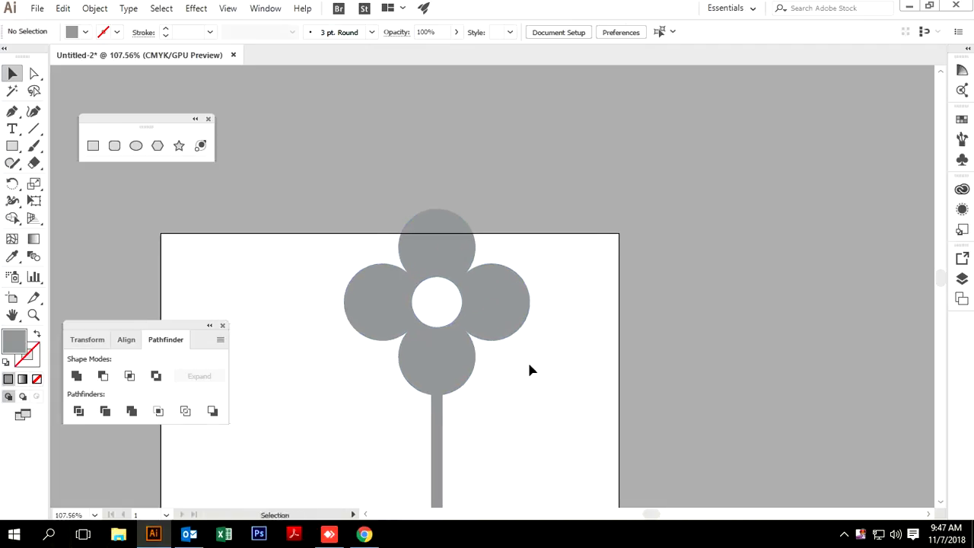
Step: Select all the artwork and scale the flower, stem and pot down together proportionally
drag(530, 358, 548, 147)
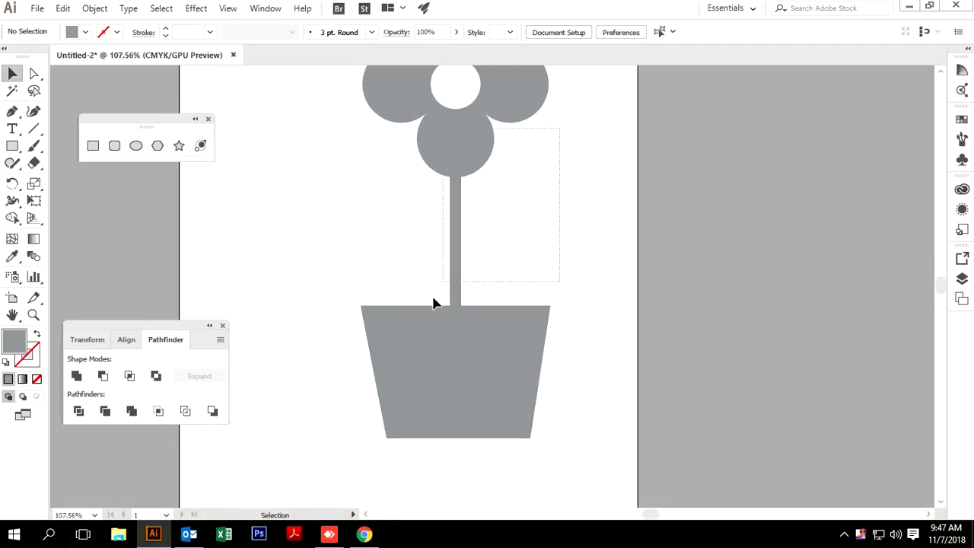
key(ctrl+a)
scroll(468, 98, down, 2)
drag(468, 98, 445, 222)
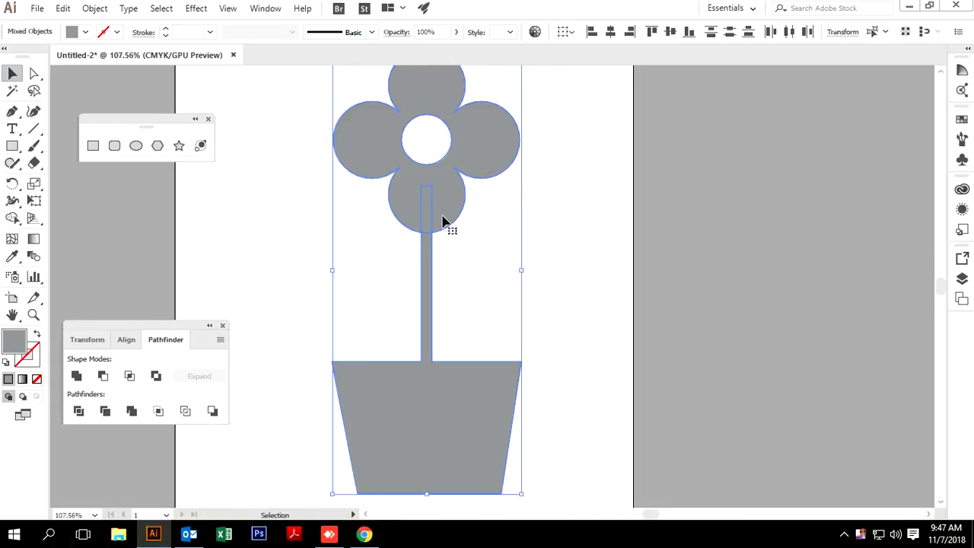
key(ctrl+1)
drag(580, 495, 567, 457)
click(594, 302)
drag(629, 304, 610, 293)
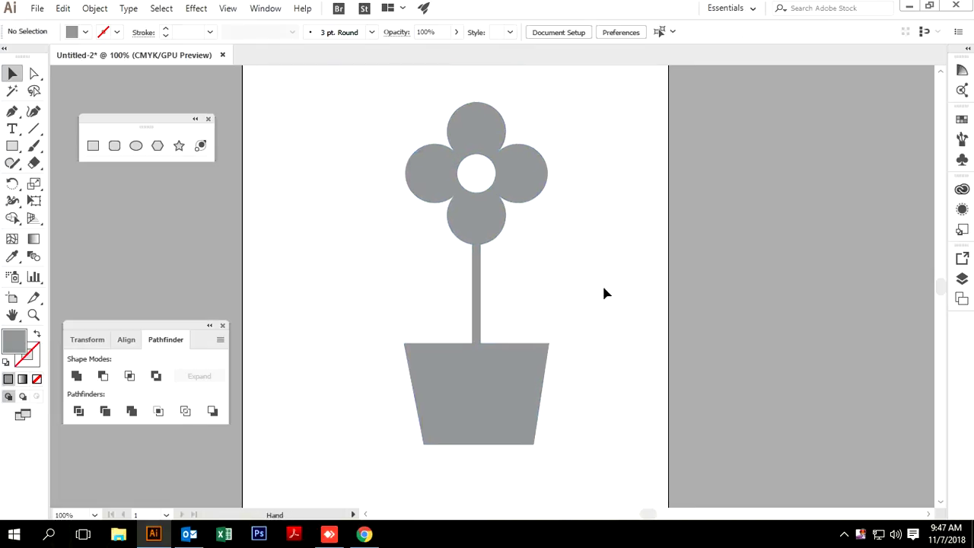
Step: Align the flower with the stem-and-pot shape on their horizontal centers
click(487, 229)
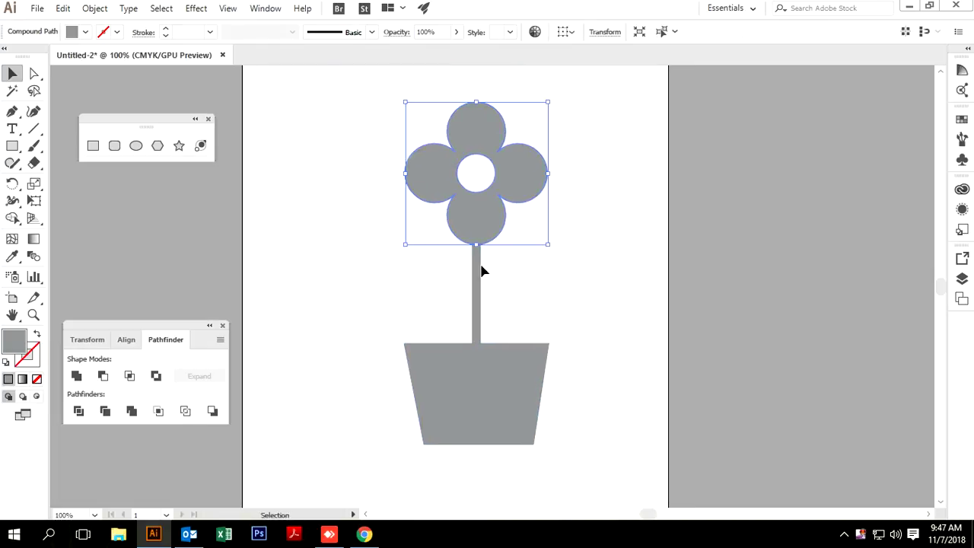
shift+click(457, 366)
click(127, 340)
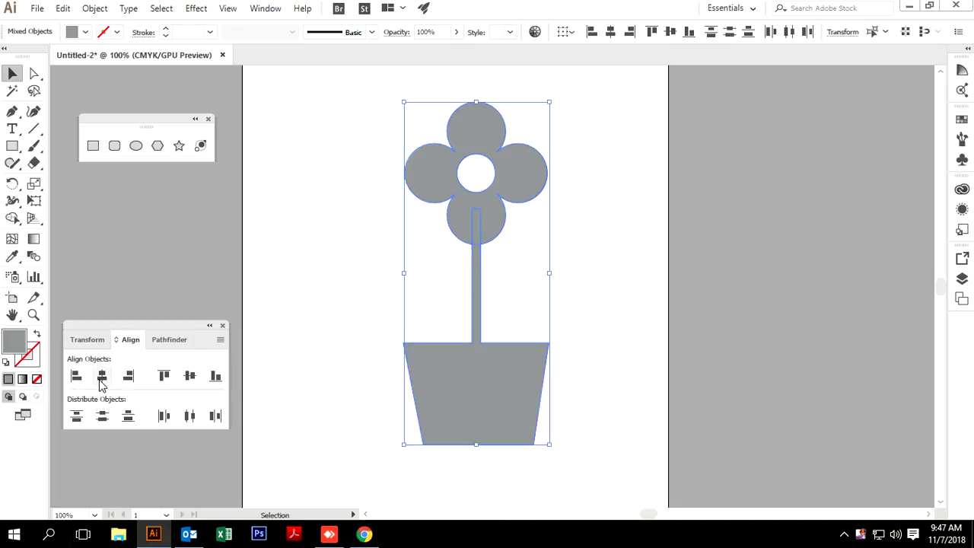
click(320, 230)
Step: Move the flower straight up so only the tip of the stem overlaps its lowest petal
drag(531, 180, 533, 163)
drag(591, 166, 431, 349)
click(579, 217)
drag(541, 178, 536, 163)
drag(605, 160, 423, 417)
click(591, 267)
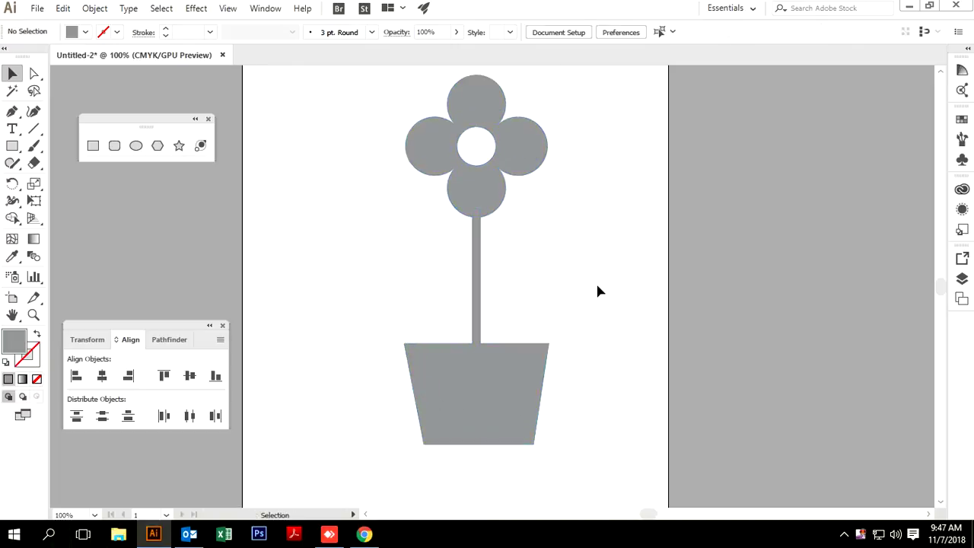
Step: Draw a circle about 172 pt wide beside the plant and duplicate it horizontally so the two circles overlap
click(131, 152)
drag(191, 235, 361, 254)
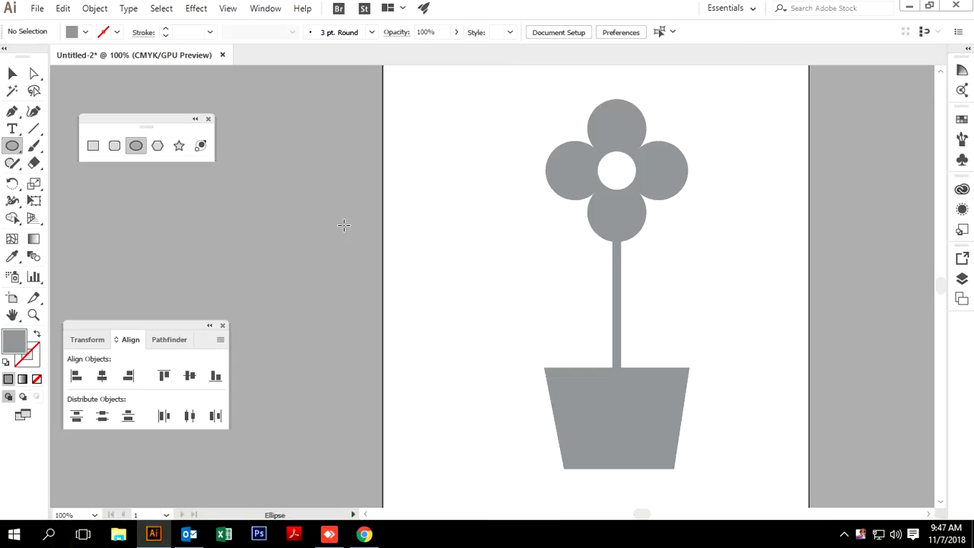
drag(343, 225, 393, 287)
click(10, 74)
drag(352, 224, 437, 240)
Step: Remove both outer crescents of the overlapping circles with Shape Builder, keeping only the leaf-shaped intersection
drag(333, 140, 422, 288)
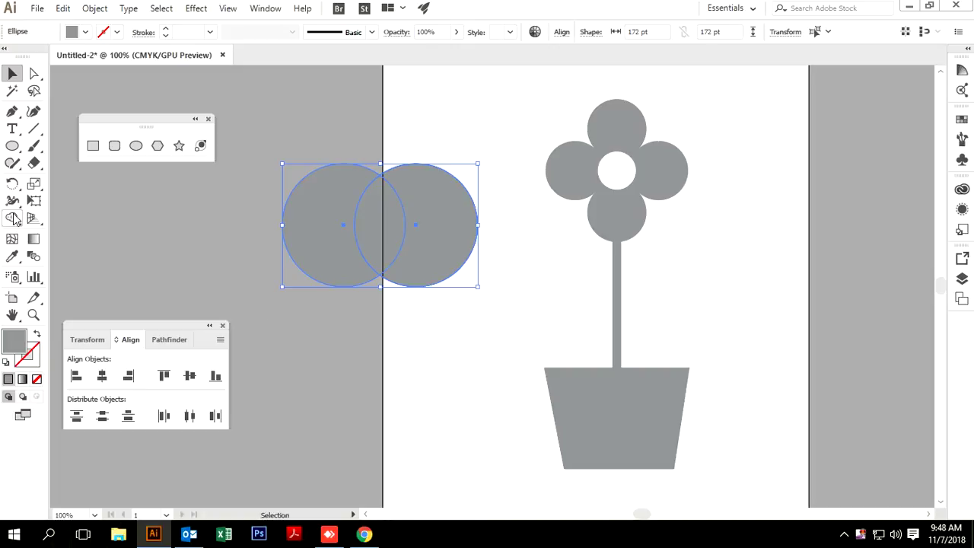
click(12, 217)
alt+click(445, 243)
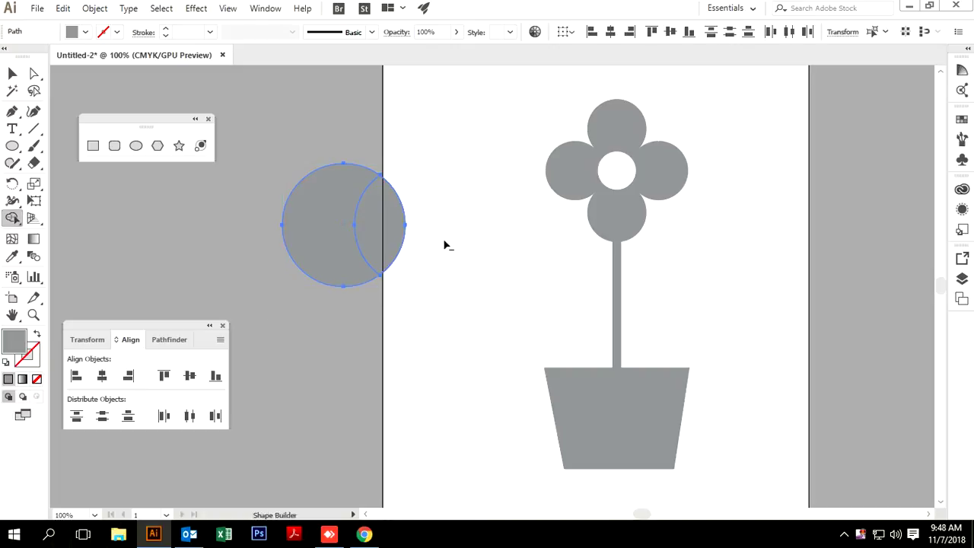
alt+click(330, 243)
click(12, 73)
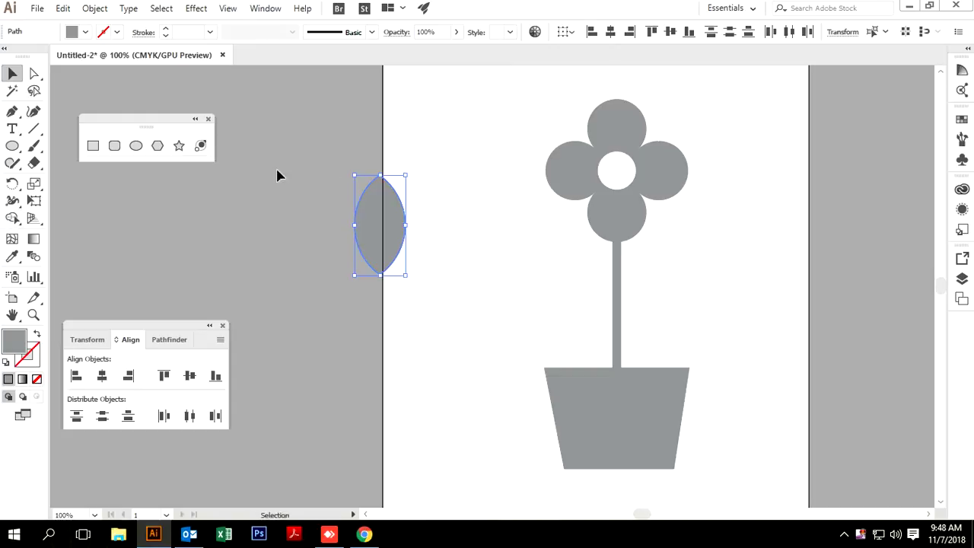
Step: Move one of the stacked leaf shapes onto the page beside the stem and delete the piece left behind
click(403, 245)
drag(401, 238, 381, 282)
click(210, 185)
key(Delete)
click(343, 255)
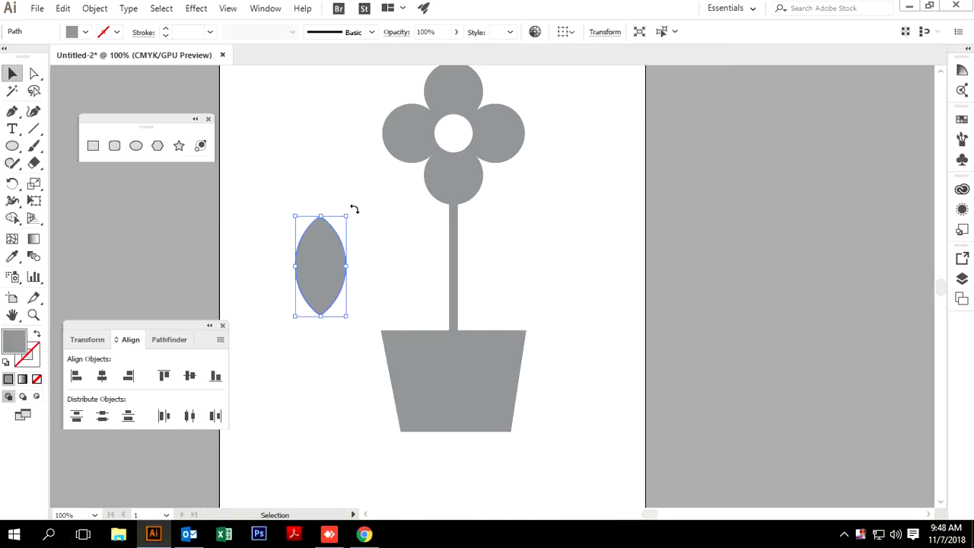
Step: Rotate the leaf to slant up and away from the stem, and place its inner tip on the stem's left side
drag(351, 210, 303, 187)
drag(298, 186, 306, 205)
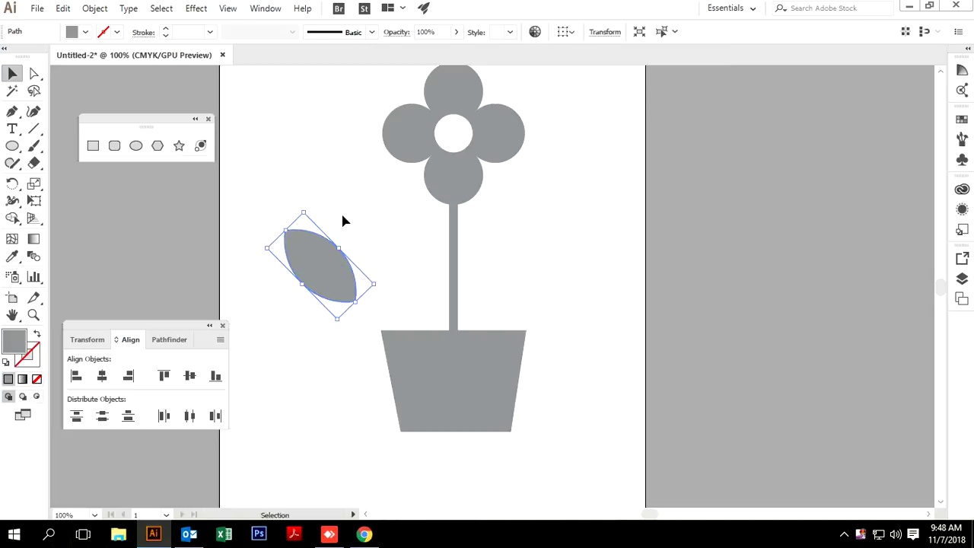
click(308, 207)
drag(346, 284, 430, 274)
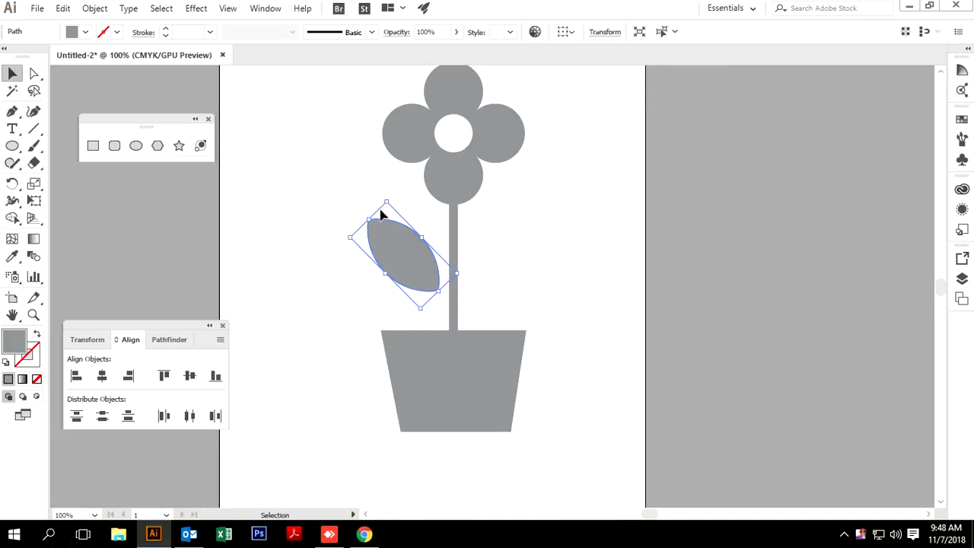
drag(388, 194, 365, 181)
click(365, 182)
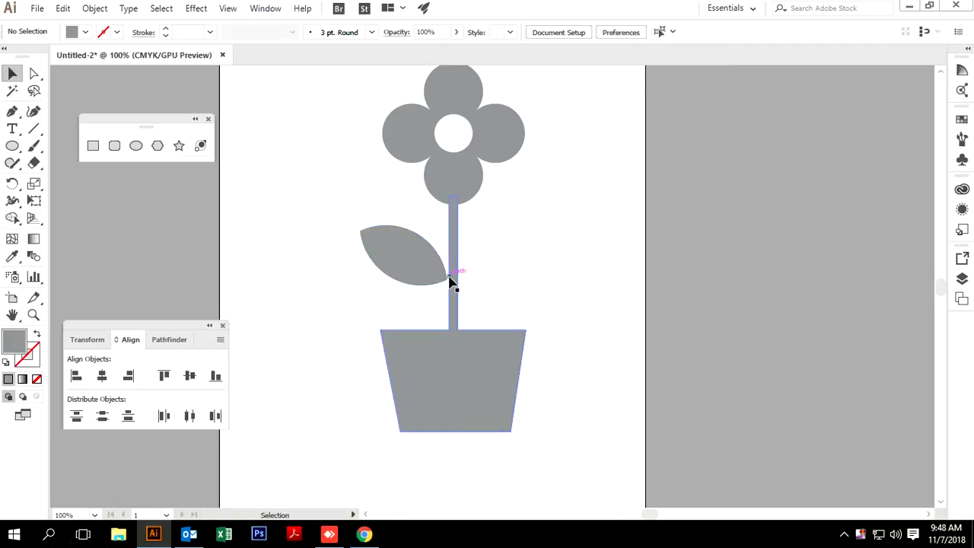
drag(435, 280, 448, 295)
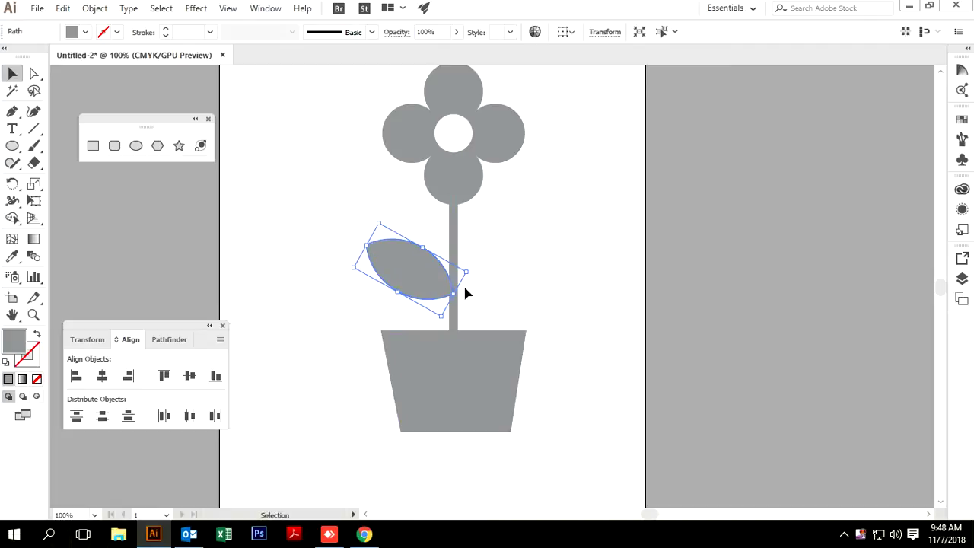
Step: Lengthen the leaf outward, keeping its inner tip attached to the stem
mouse_move(357, 241)
mouse_down()
mouse_move(366, 248)
mouse_move(351, 228)
mouse_up()
click(423, 215)
click(421, 294)
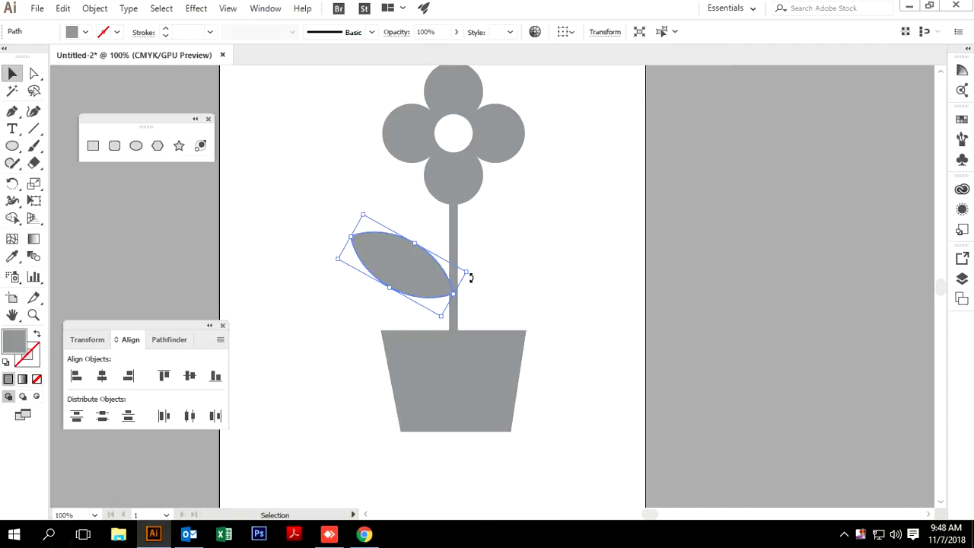
Step: Duplicate the leaf to the right of the stem and rotate the copy to slant up and outward
click(526, 266)
click(404, 268)
drag(404, 268, 521, 280)
drag(596, 284, 586, 220)
Step: Shrink the copied leaf and set its inner tip against the stem opposite the larger leaf
mouse_move(525, 293)
mouse_down()
mouse_move(508, 275)
mouse_move(512, 284)
mouse_up()
drag(573, 275, 495, 279)
click(537, 280)
click(540, 206)
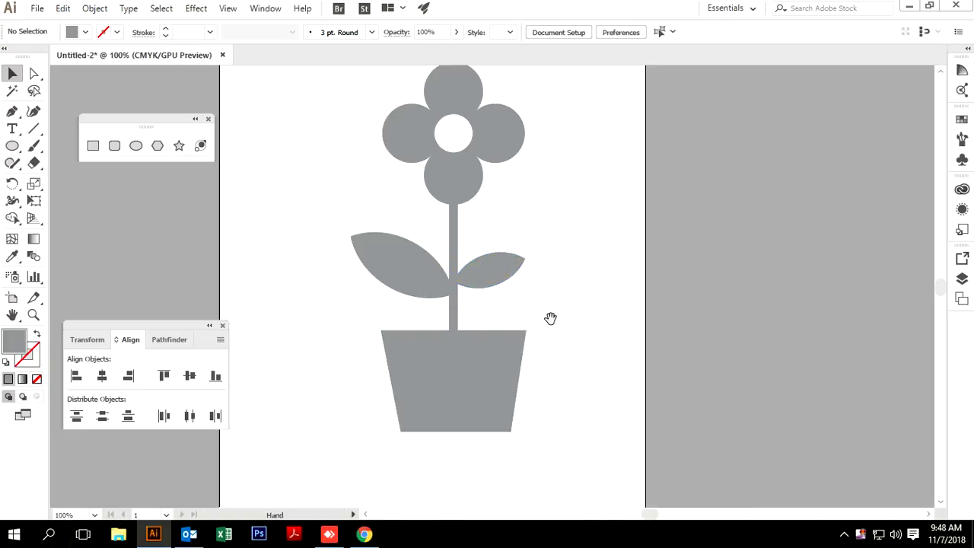
Step: Draw a thin horizontal rectangle across the upper part of the pot, extending past both of its sides
drag(550, 311, 567, 293)
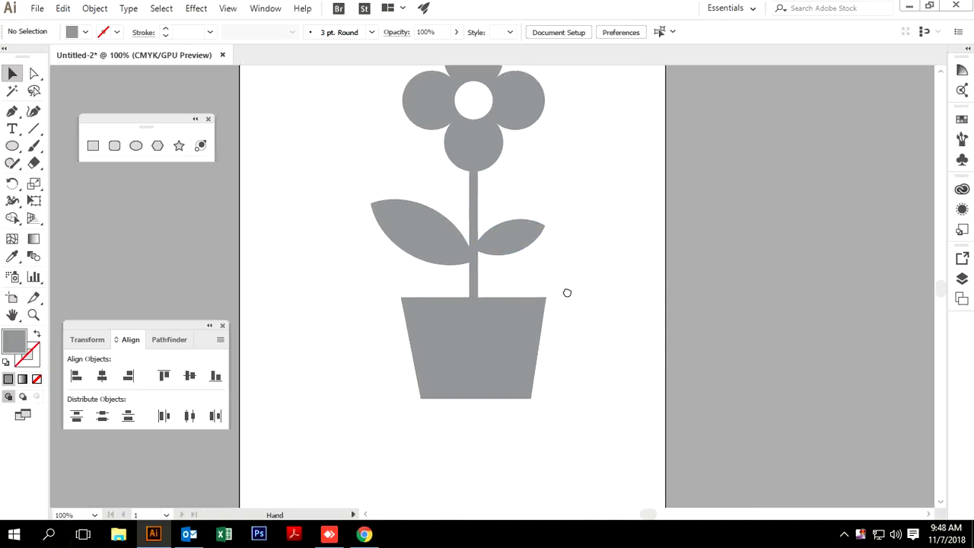
click(93, 147)
drag(495, 257, 416, 279)
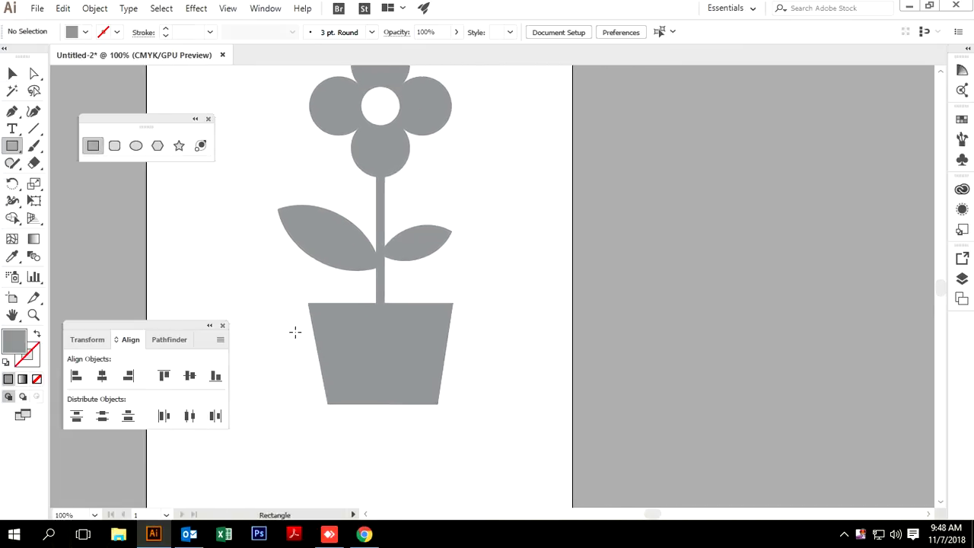
drag(297, 329, 473, 338)
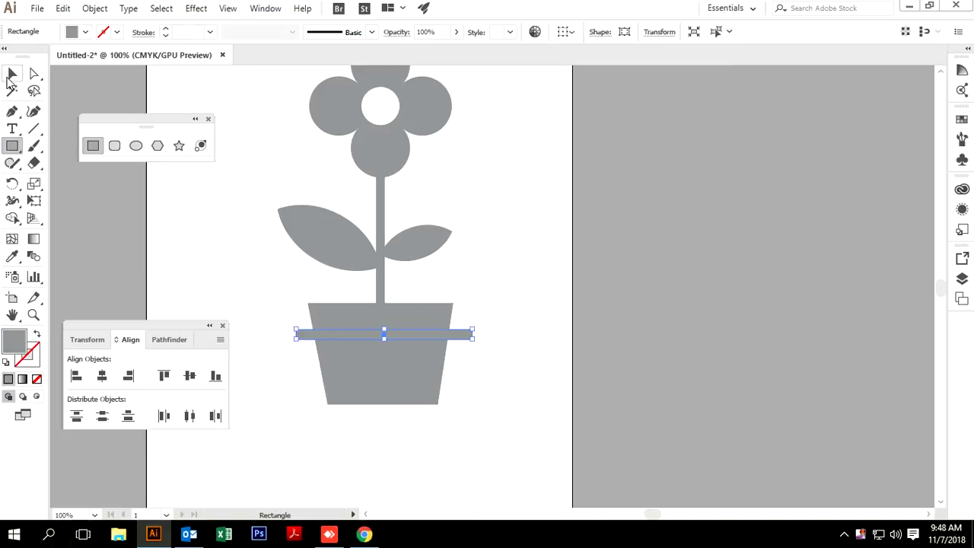
click(10, 77)
click(529, 229)
Step: Duplicate the thin bar straight down to just above the pot's base, and nudge the original bar slightly up
click(467, 340)
drag(468, 340, 469, 394)
click(474, 342)
drag(468, 337, 473, 328)
click(516, 303)
Step: Cut both bars out of the pot with Pathfinder's Minus Front, leaving two gaps across it
drag(467, 403, 392, 402)
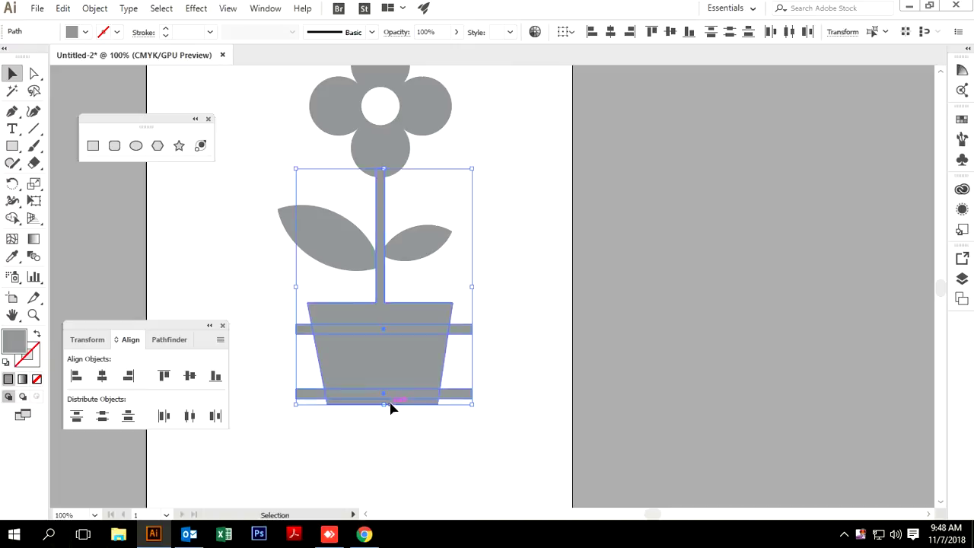
click(160, 340)
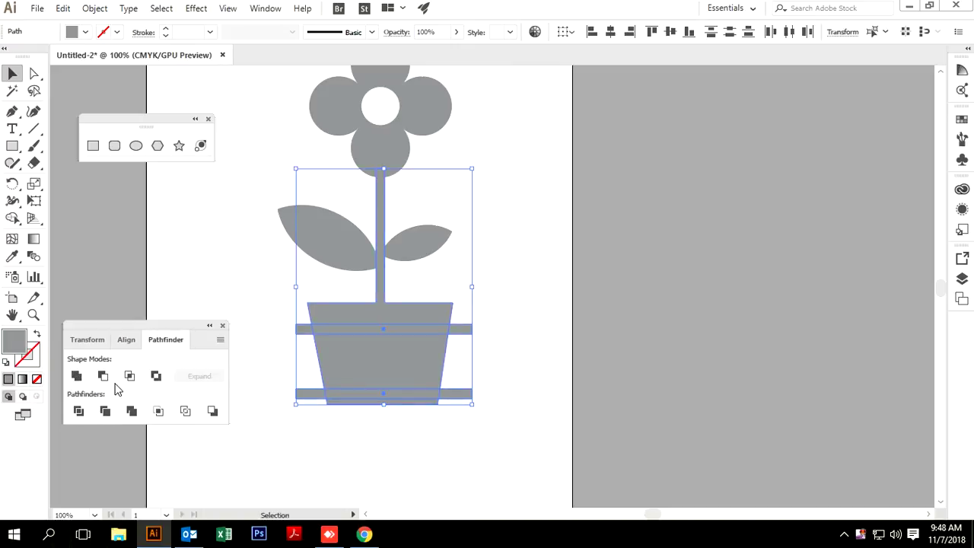
click(104, 376)
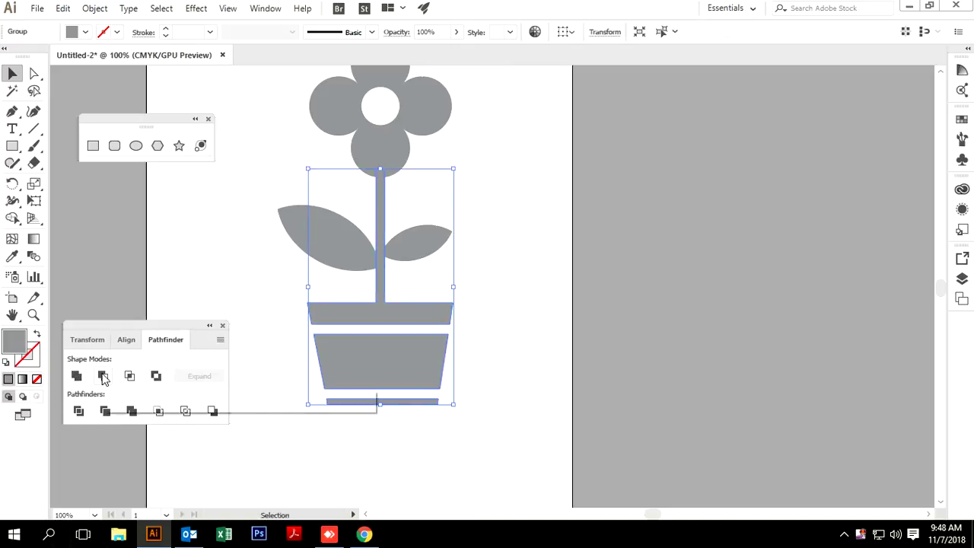
click(222, 279)
Step: Center the whole plant on the page by cutting it, fitting the artboard in the window and pasting it back
drag(467, 344, 479, 294)
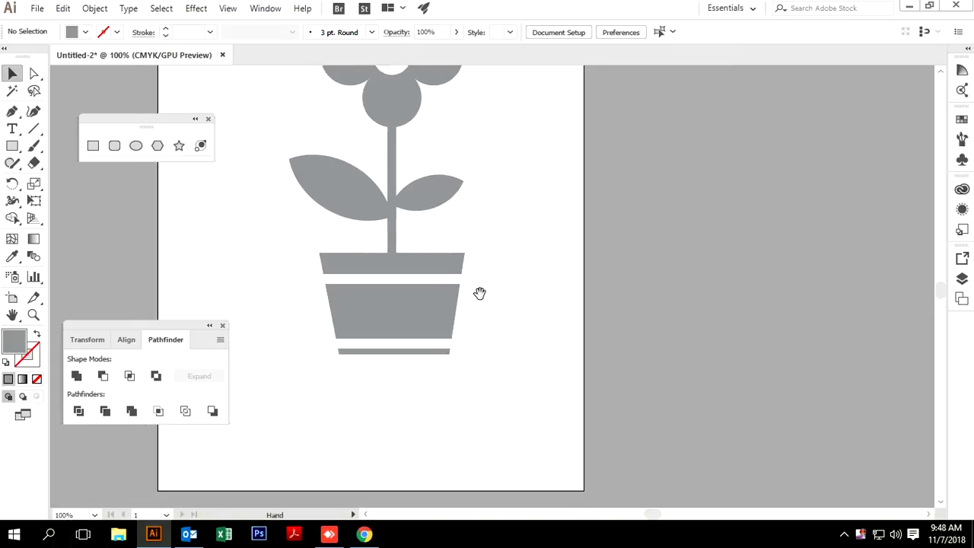
key(ctrl+minus)
key(ctrl+minus)
key(ctrl+minus)
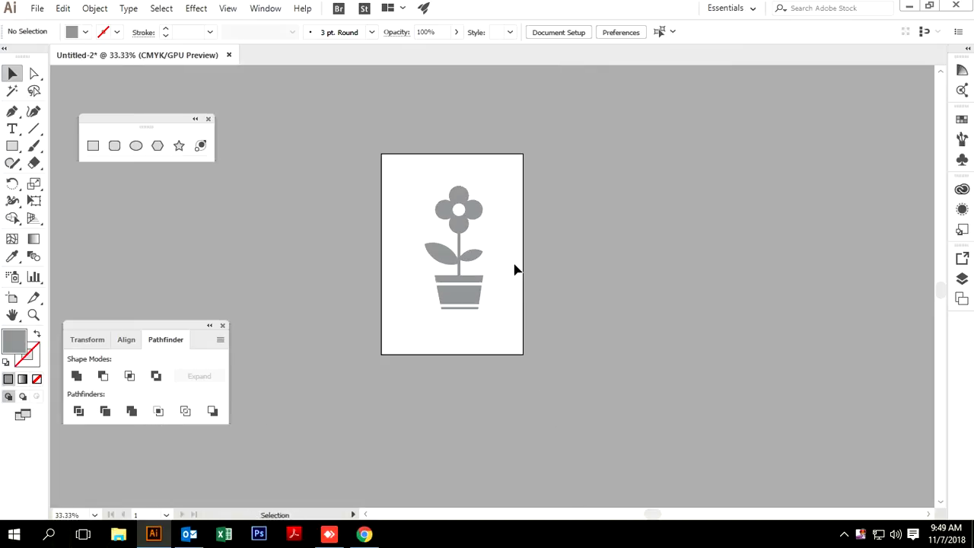
ctrl+drag(424, 180, 589, 347)
drag(588, 341, 581, 281)
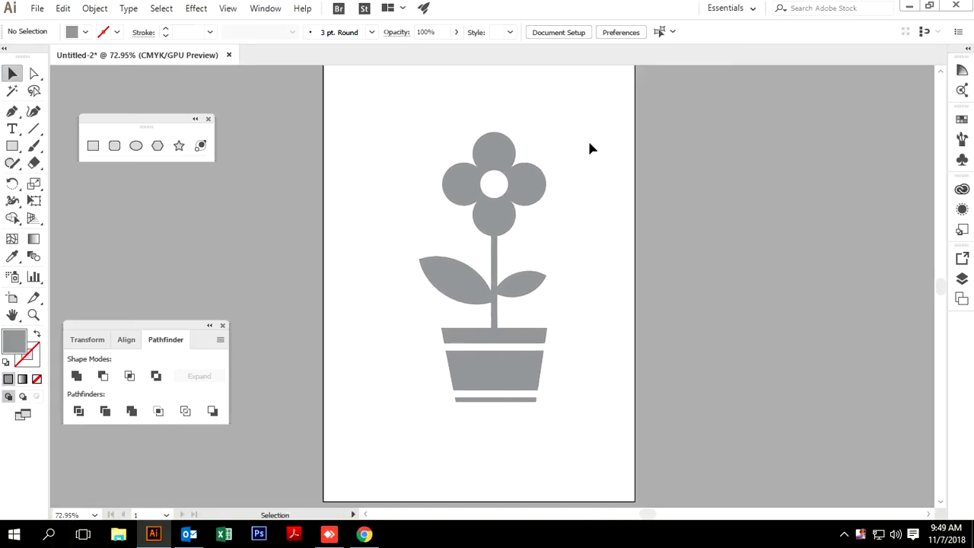
drag(594, 129, 392, 438)
right_click(356, 251)
click(338, 238)
click(335, 227)
drag(582, 412, 593, 409)
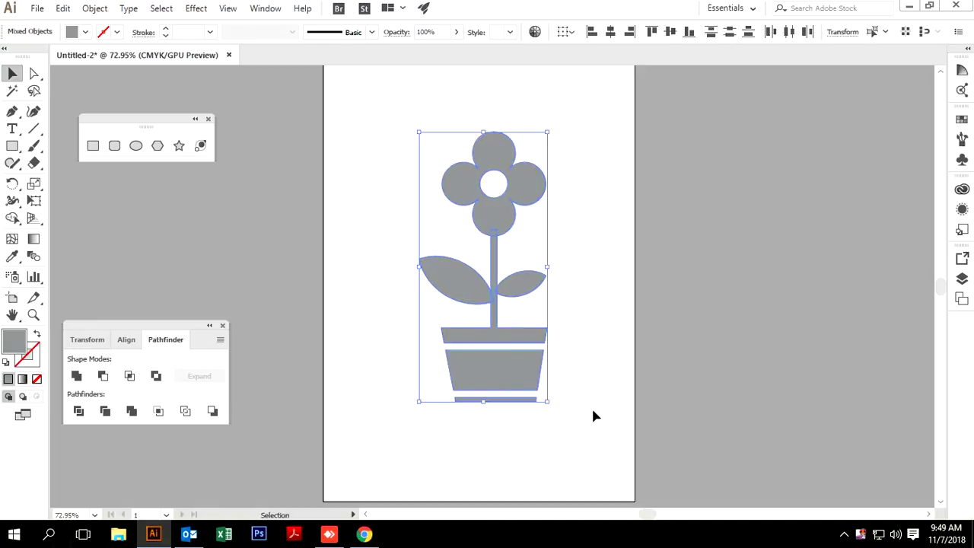
key(ctrl+x)
key(ctrl+0)
key(ctrl+v)
key(v)
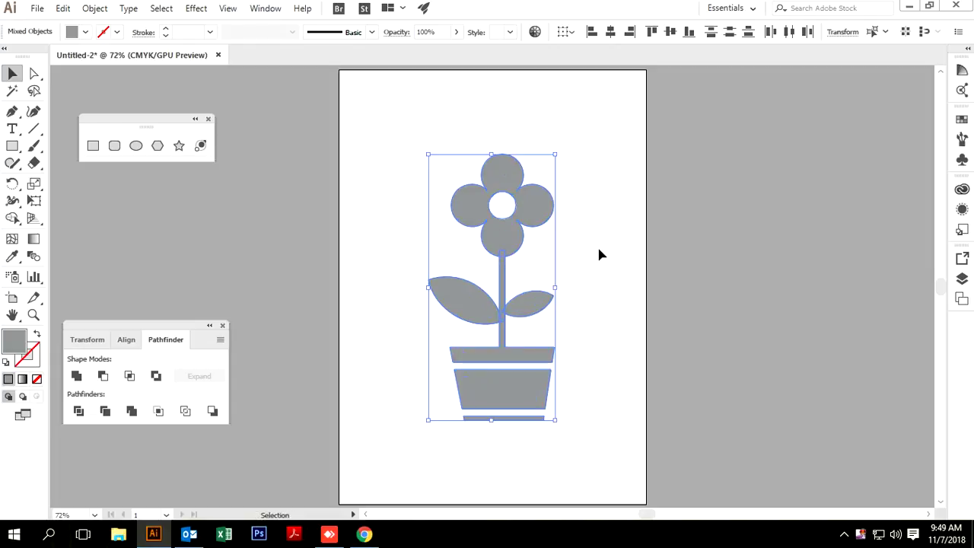
click(597, 246)
scroll(462, 315, up, 1)
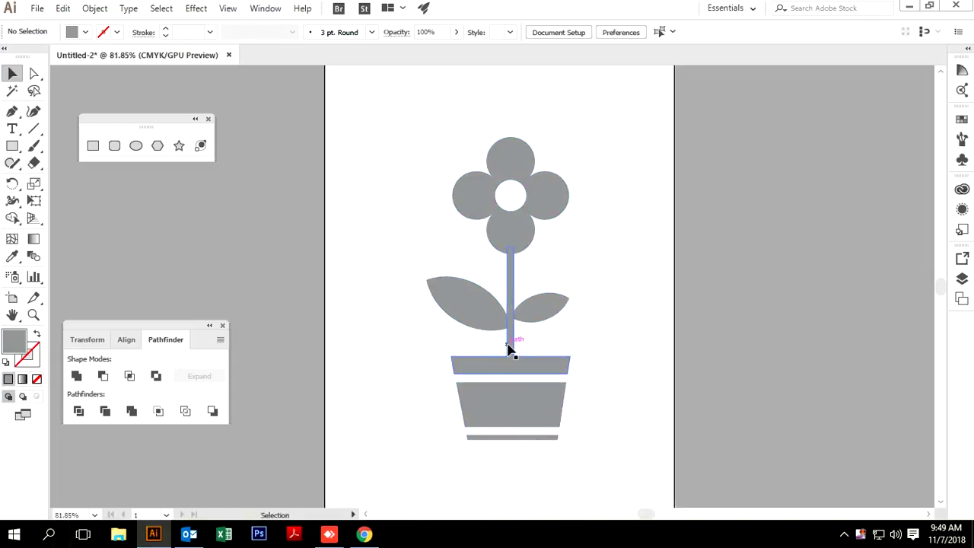
right_click(866, 539)
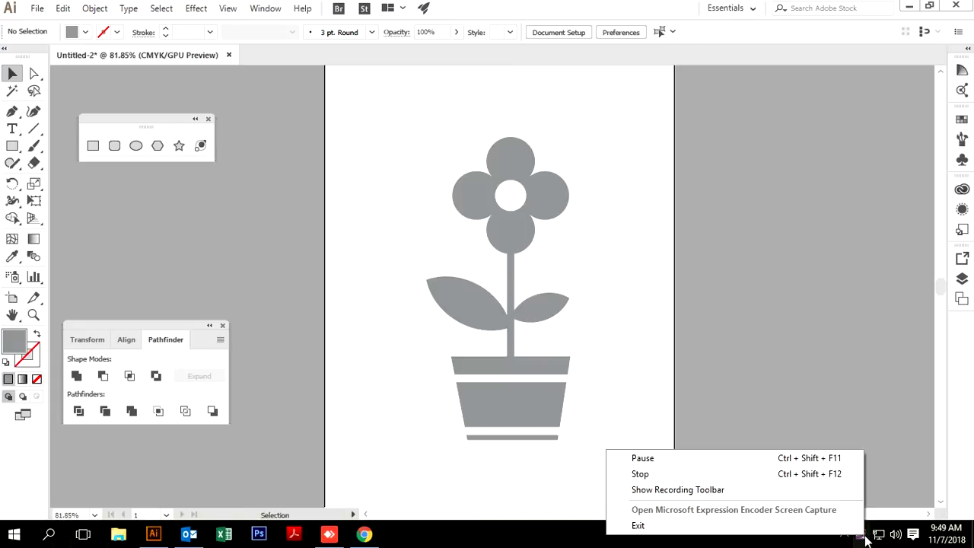